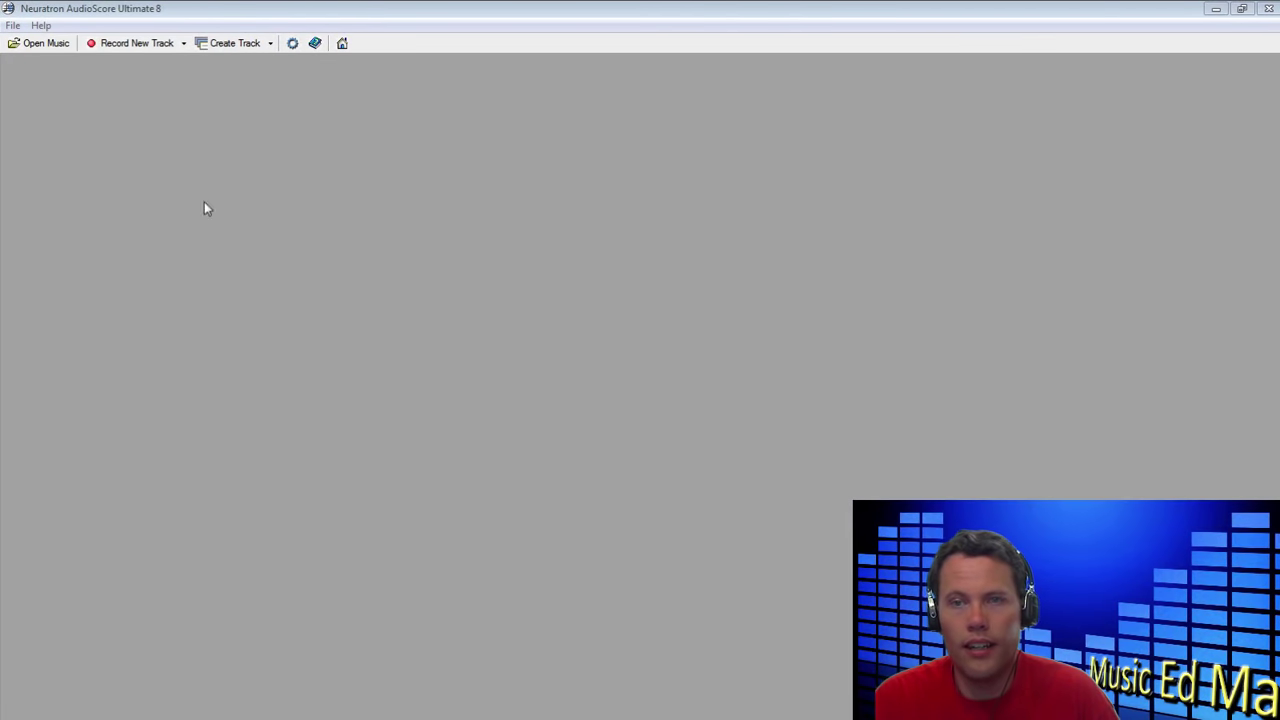
# Step: Start a live recording on Track 1 at Moderato tempo in 4/4 and play the clarinet melody
pyautogui.click(319, 138)
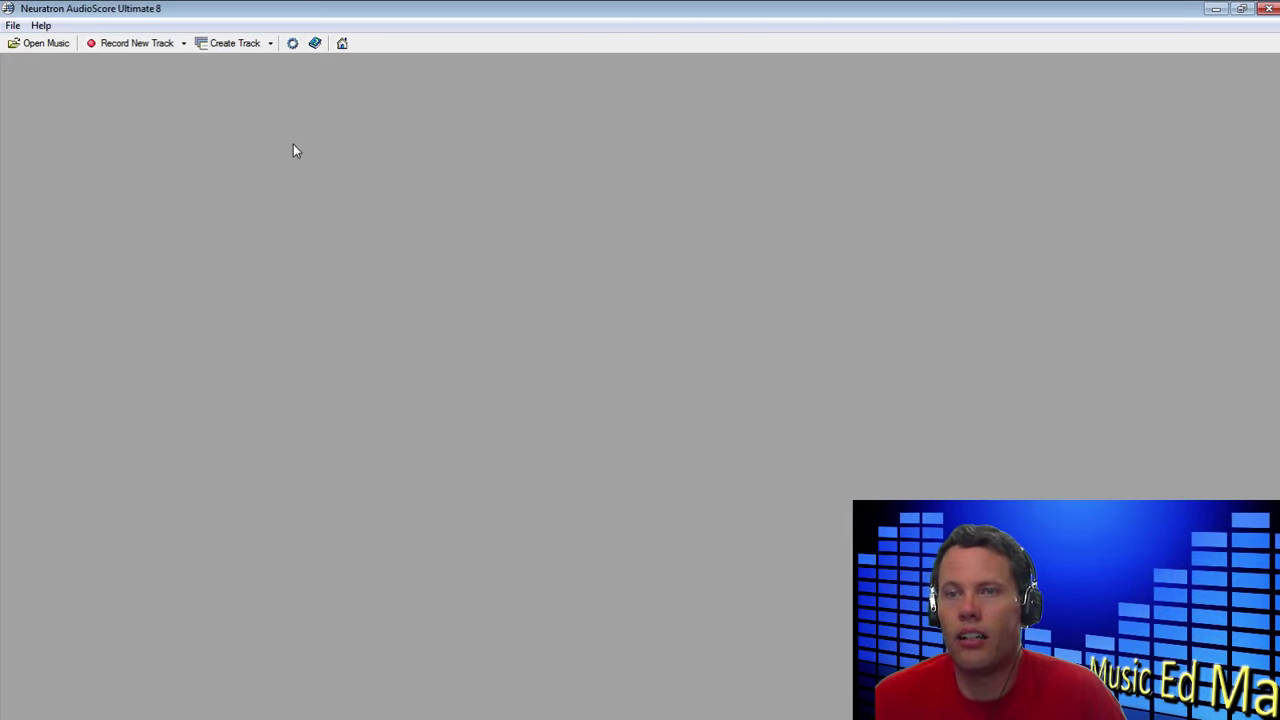
pyautogui.click(136, 43)
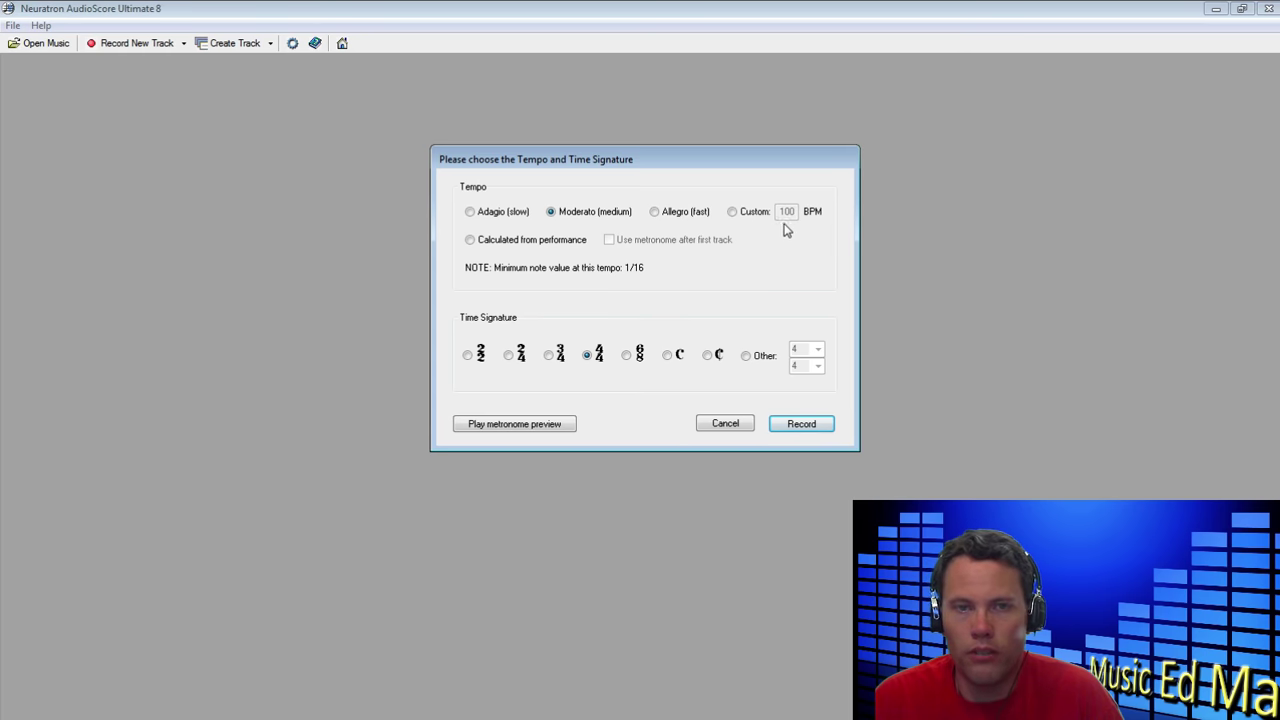
pyautogui.click(799, 425)
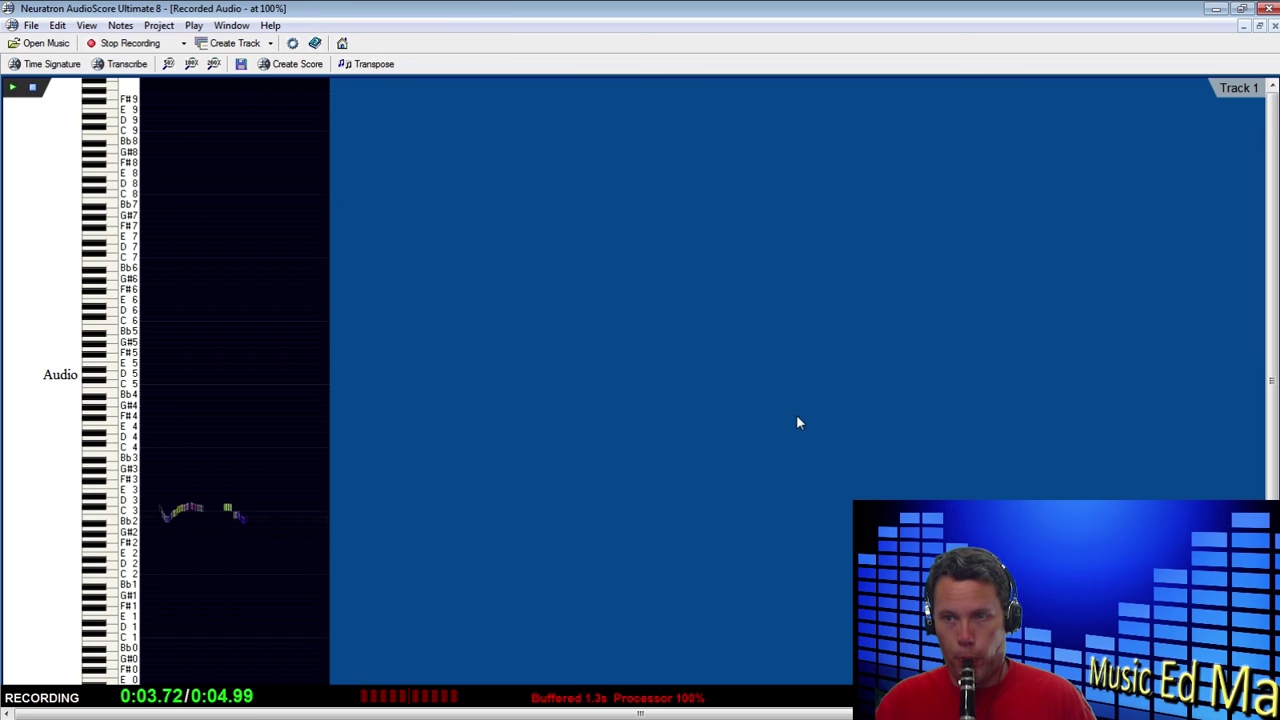
# Step: Stop the recording, play back its start, and delete the stray sound at its end
pyautogui.press('space')
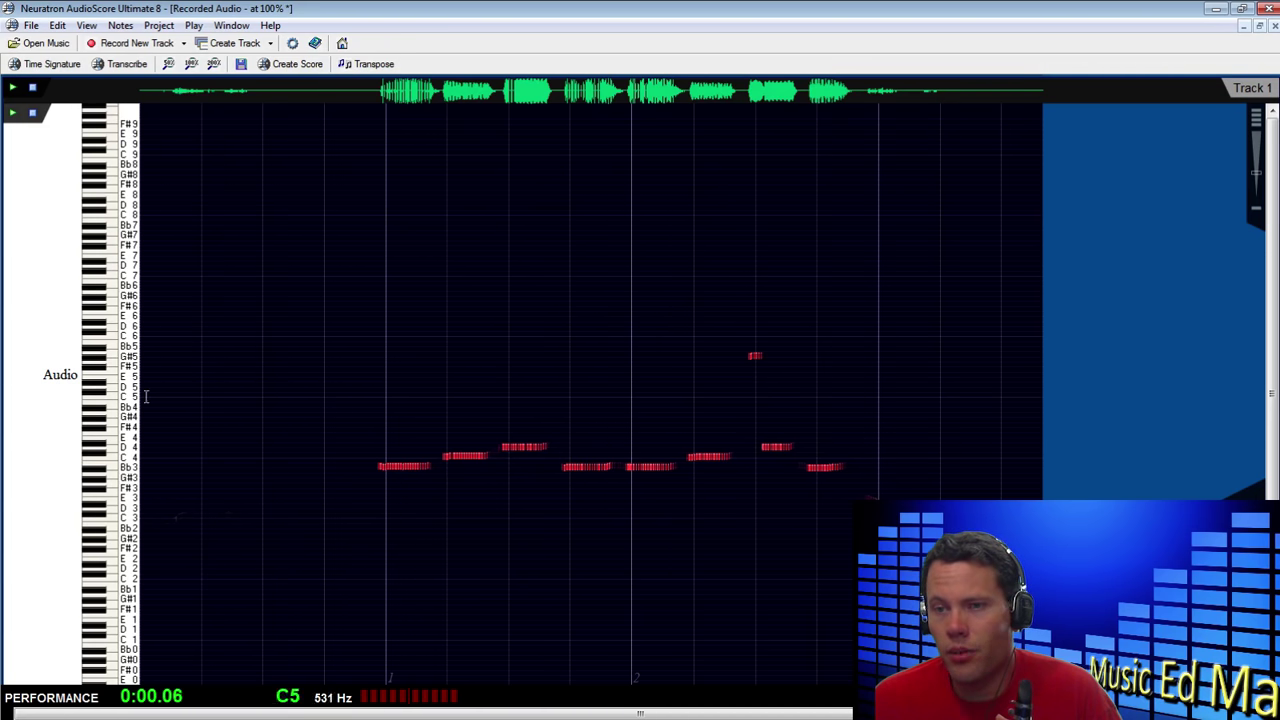
pyautogui.moveTo(138, 405); pyautogui.dragTo(329, 429)
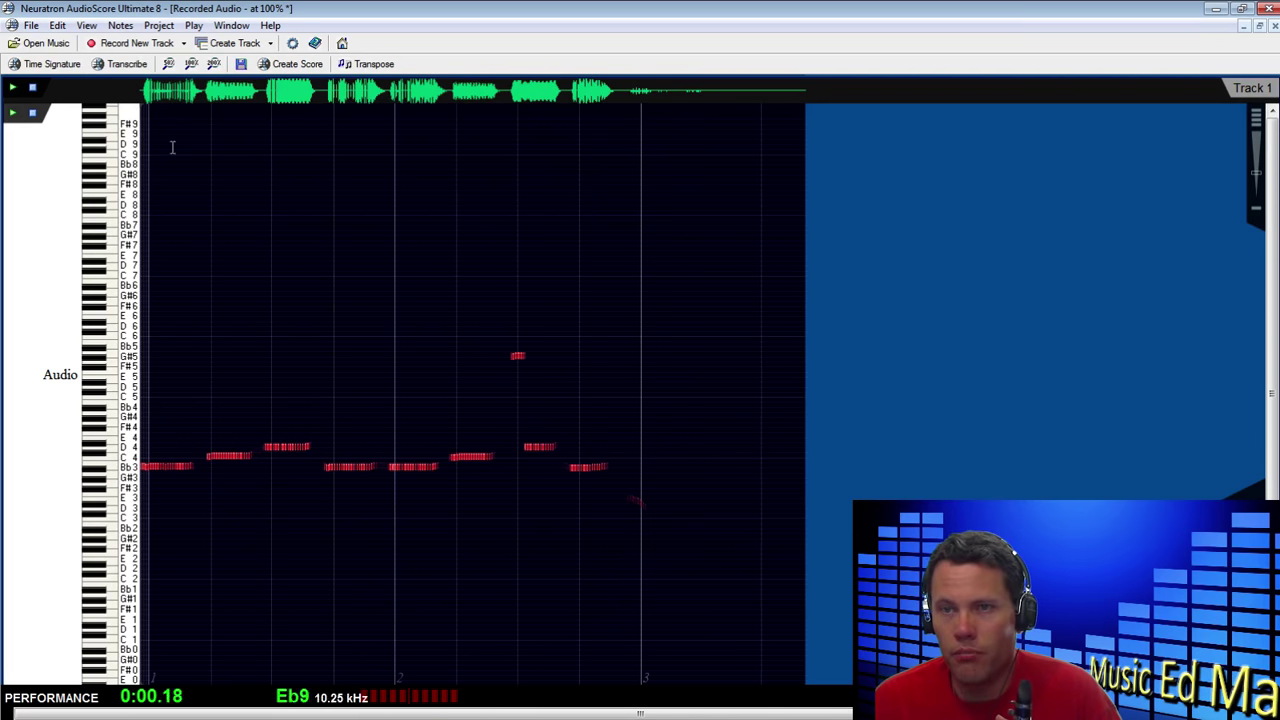
pyautogui.click(13, 89)
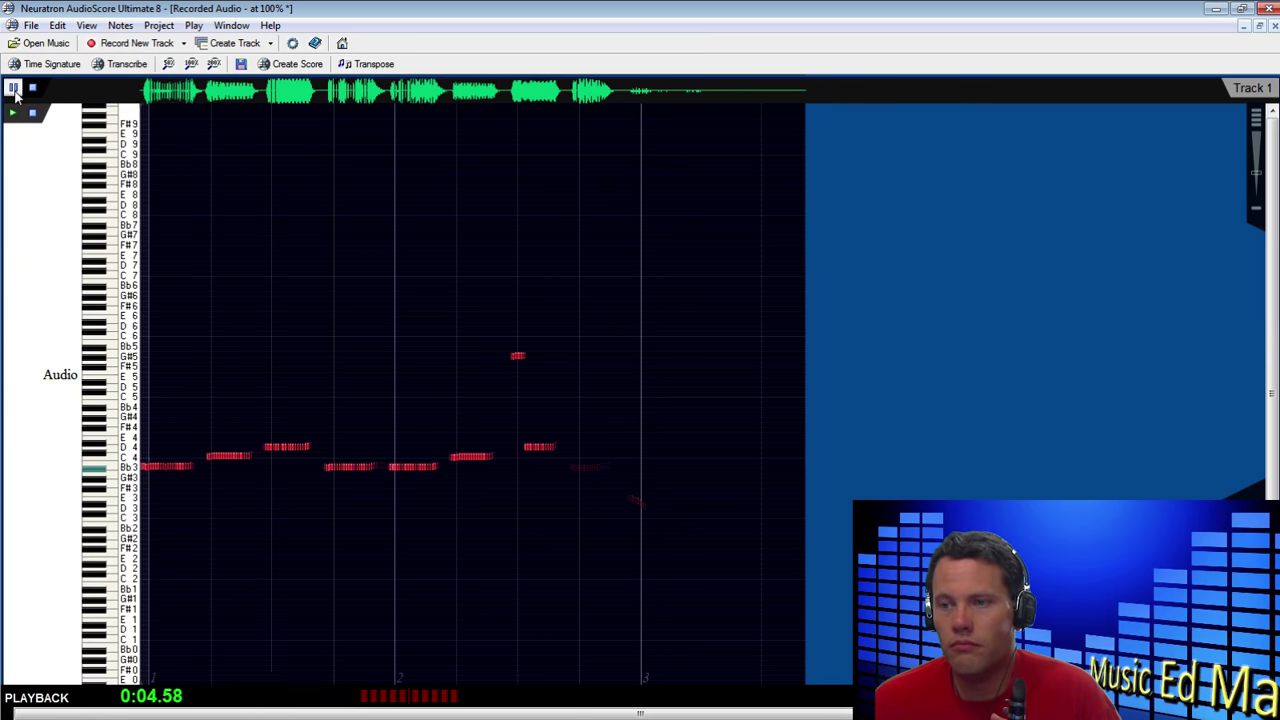
pyautogui.click(16, 91)
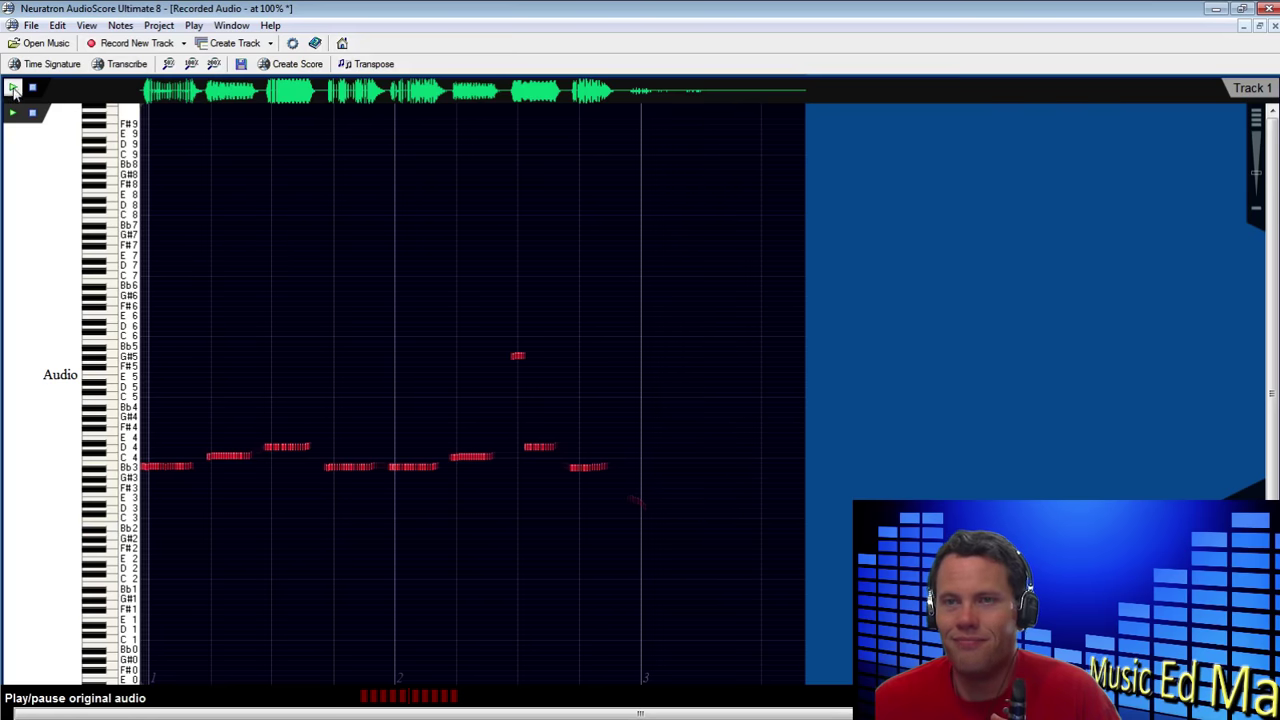
pyautogui.moveTo(617, 469); pyautogui.dragTo(960, 471)
pyautogui.press('Delete')
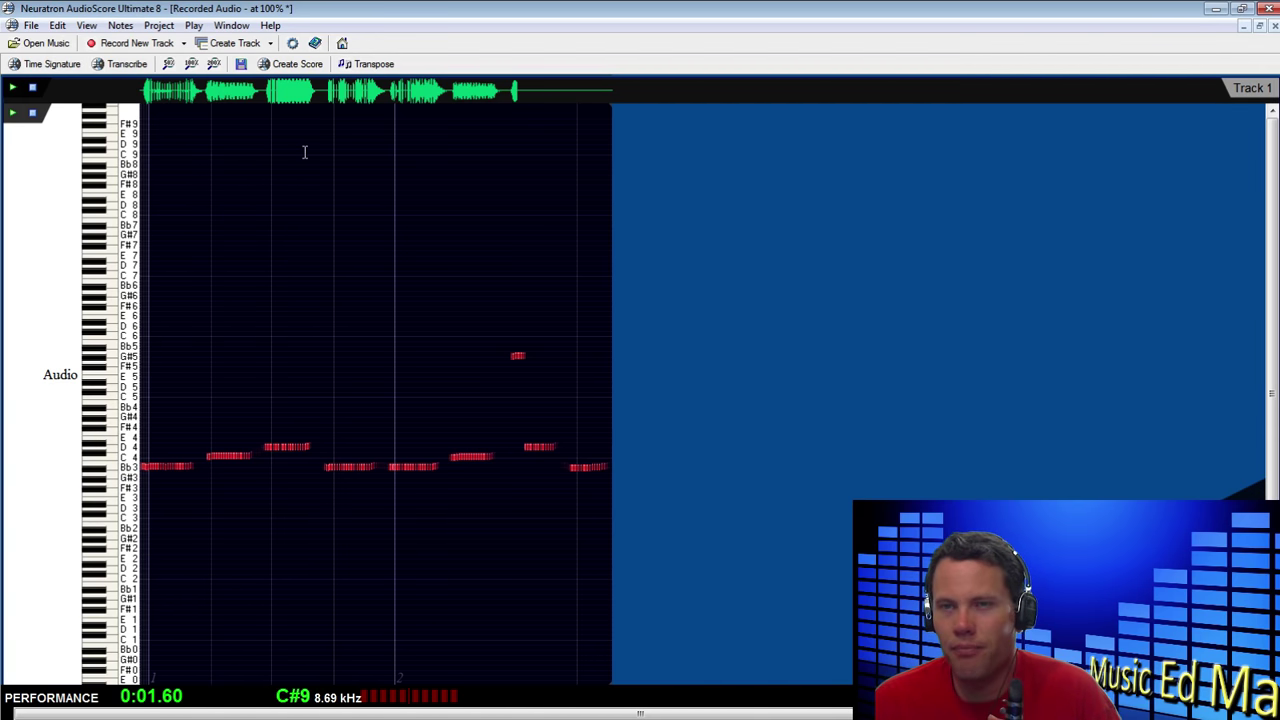
# Step: Transcribe the recording to a clarinet staff and drag the first barline later to realign notes
pyautogui.click(120, 64)
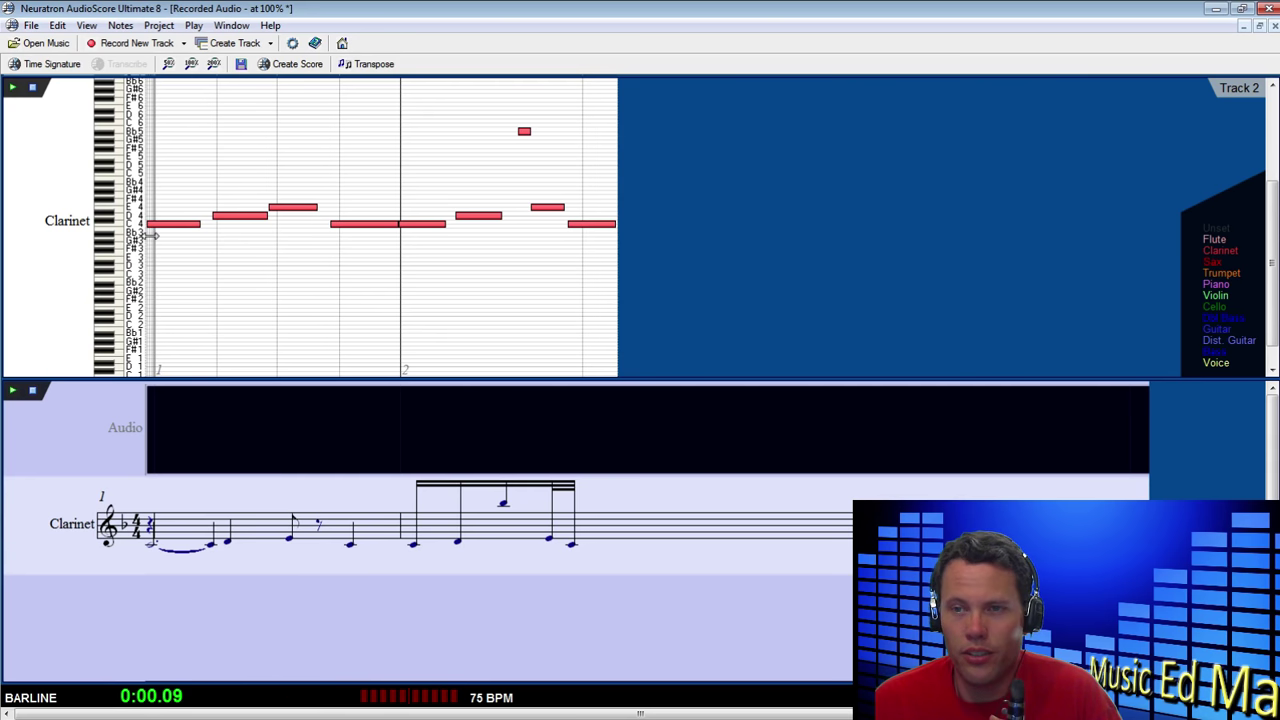
pyautogui.moveTo(150, 236); pyautogui.dragTo(174, 238)
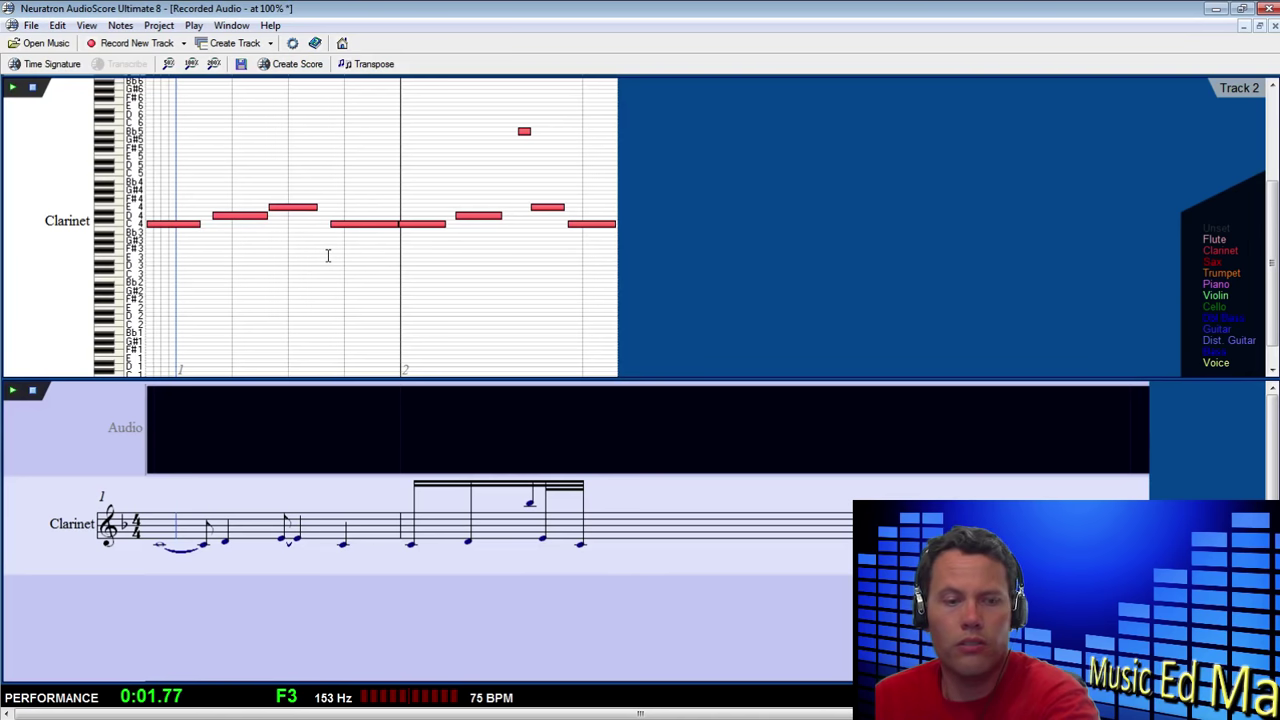
# Step: Close the clarinet document without saving
pyautogui.click(32, 25)
pyautogui.click(55, 61)
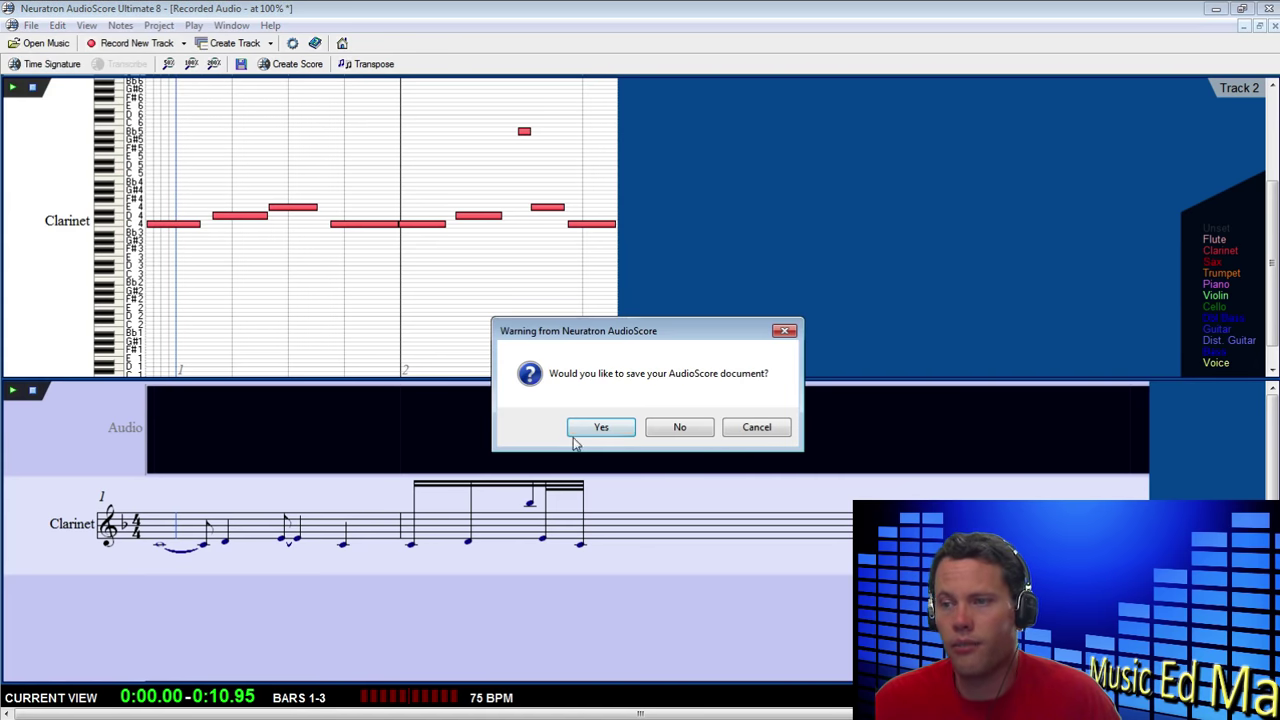
pyautogui.click(672, 428)
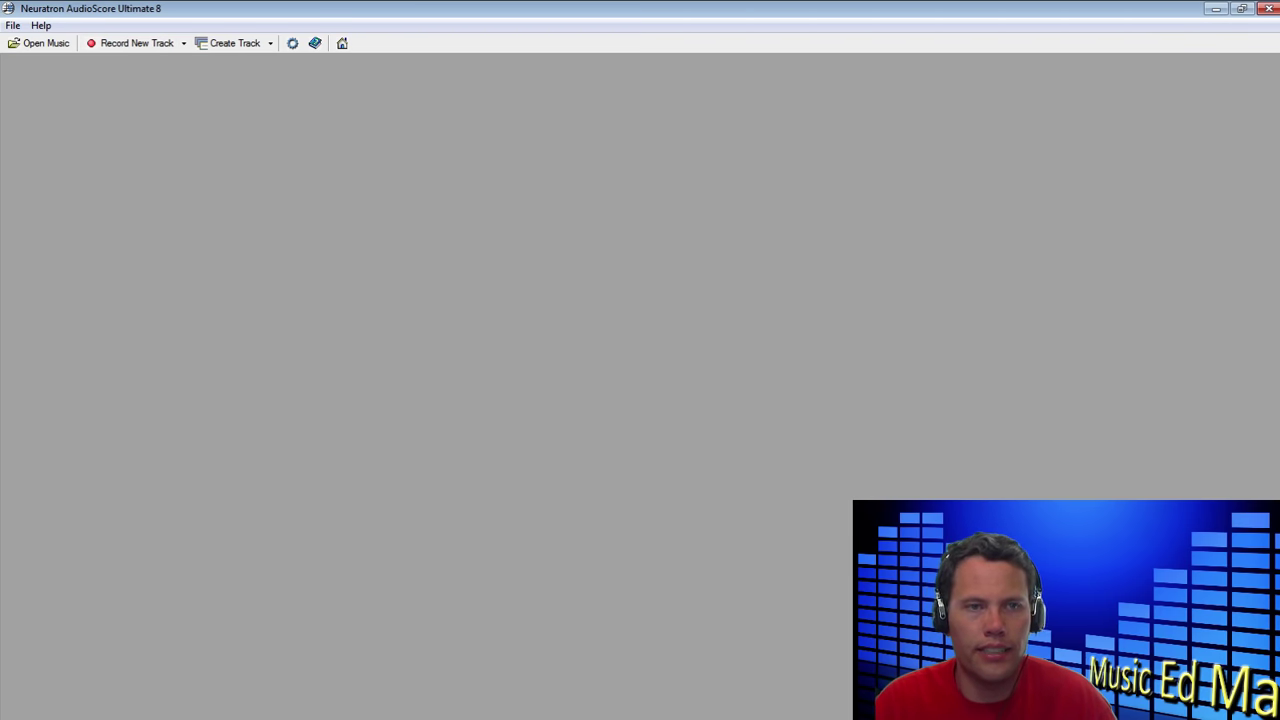
# Step: Set the recording device in Preferences to 'MIDI - USB Keystation 49e [Emulated]'
pyautogui.click(15, 27)
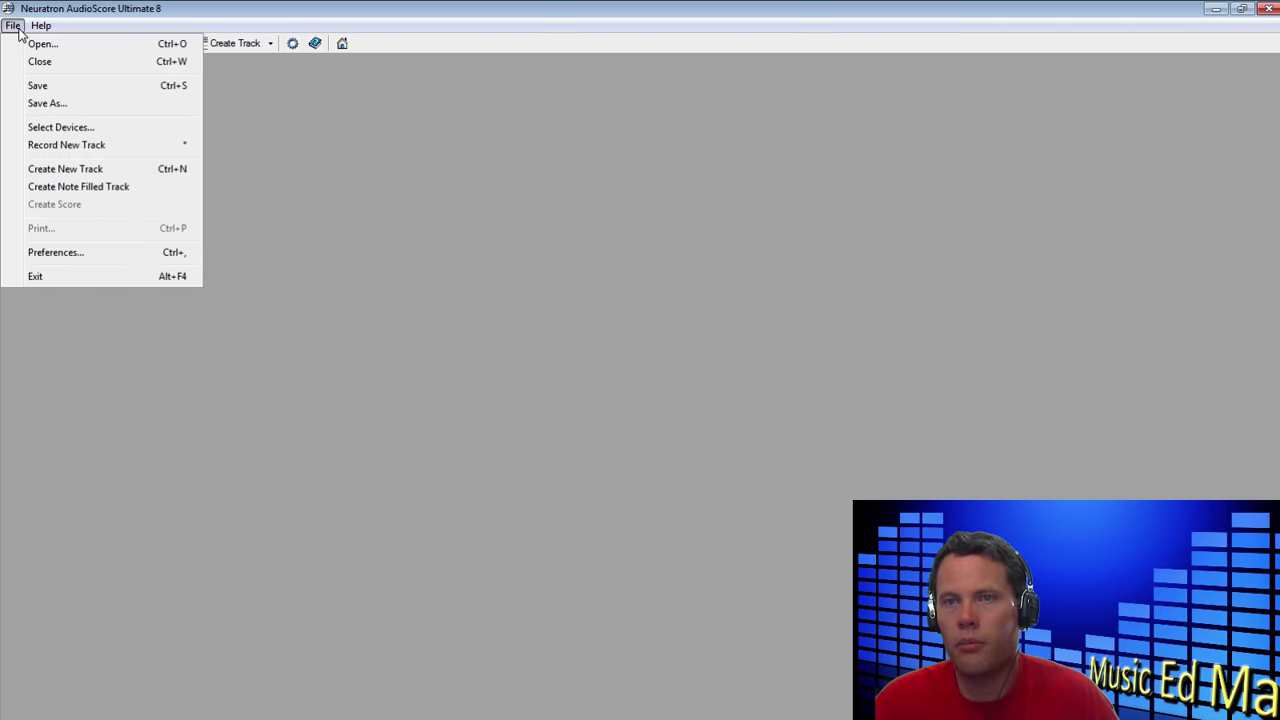
pyautogui.click(76, 255)
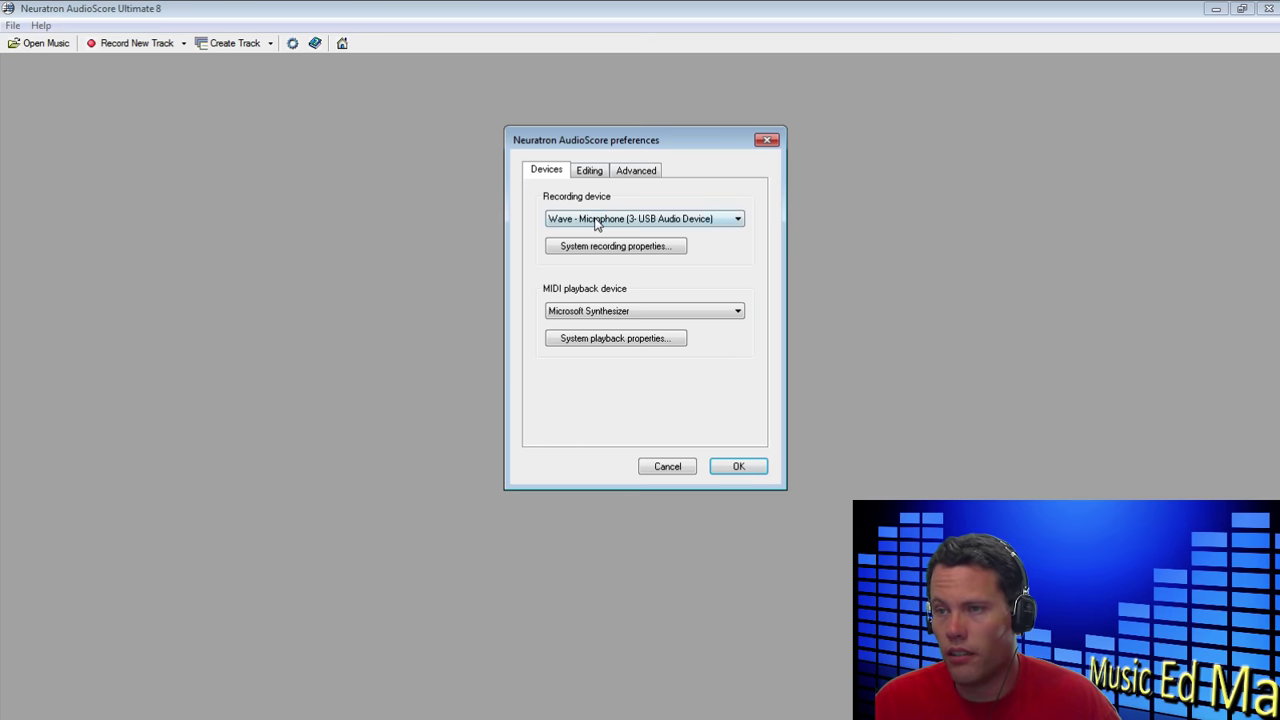
pyautogui.click(595, 219)
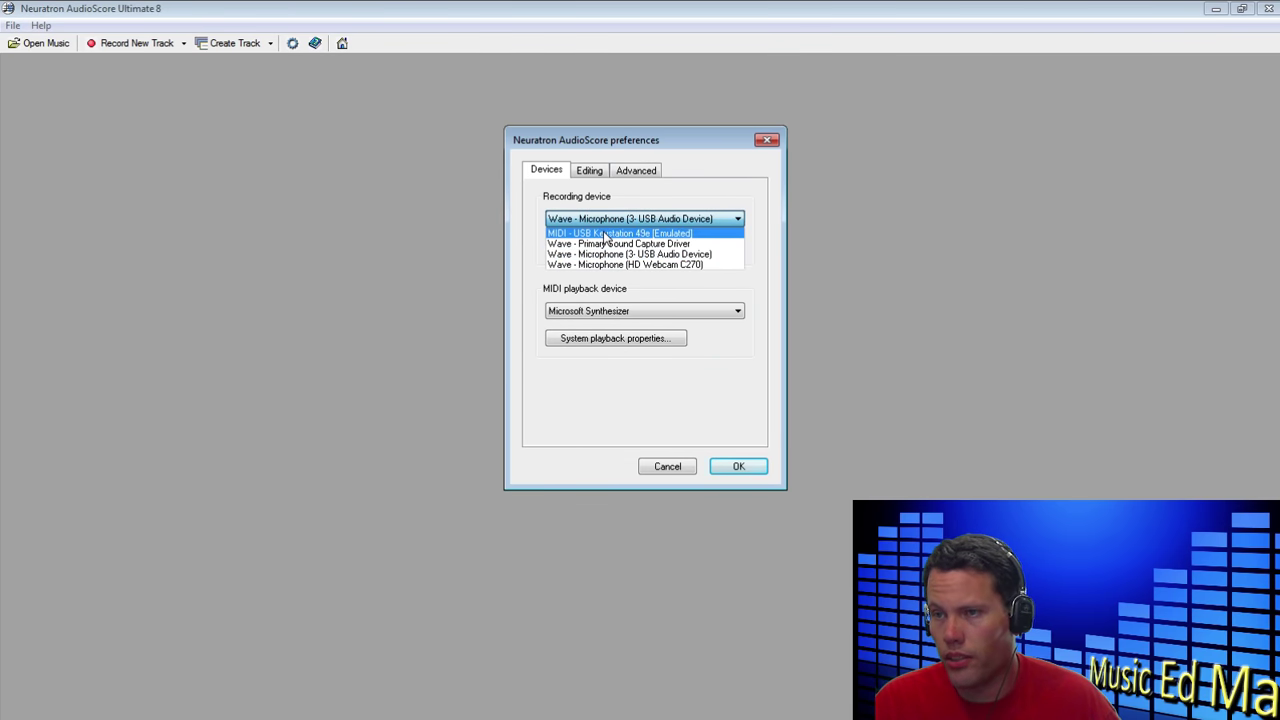
pyautogui.click(604, 234)
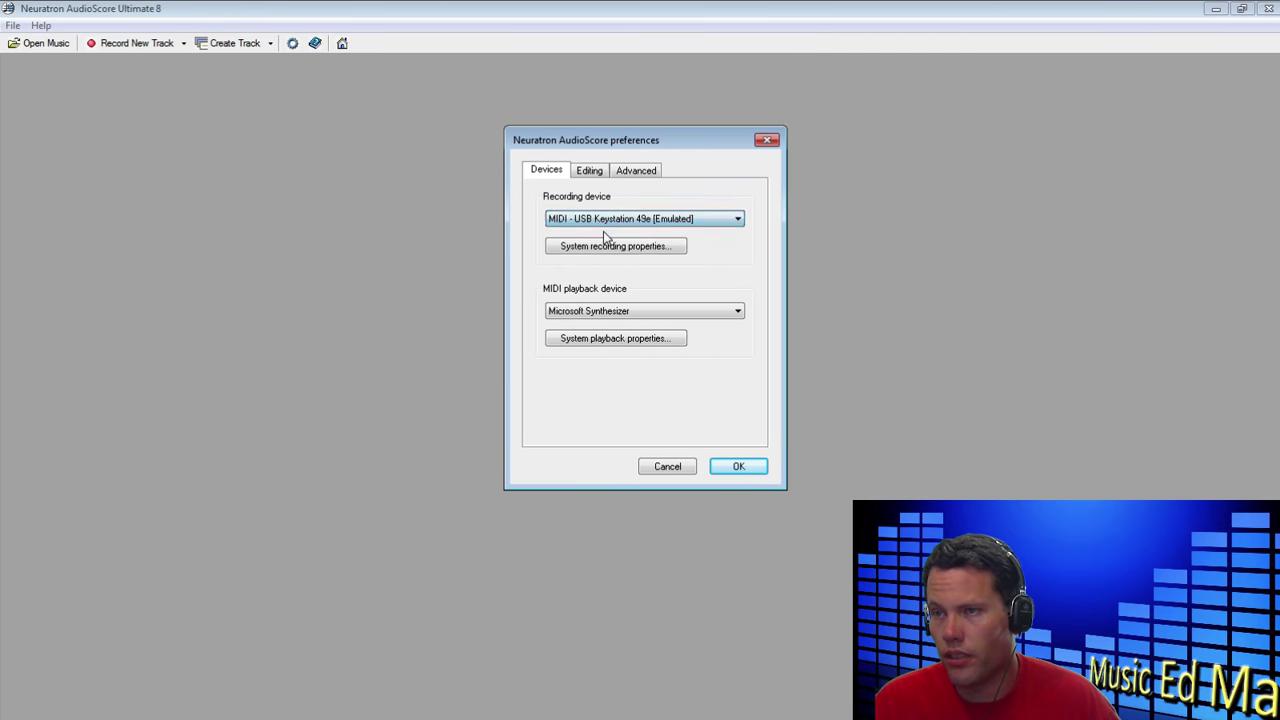
pyautogui.click(742, 467)
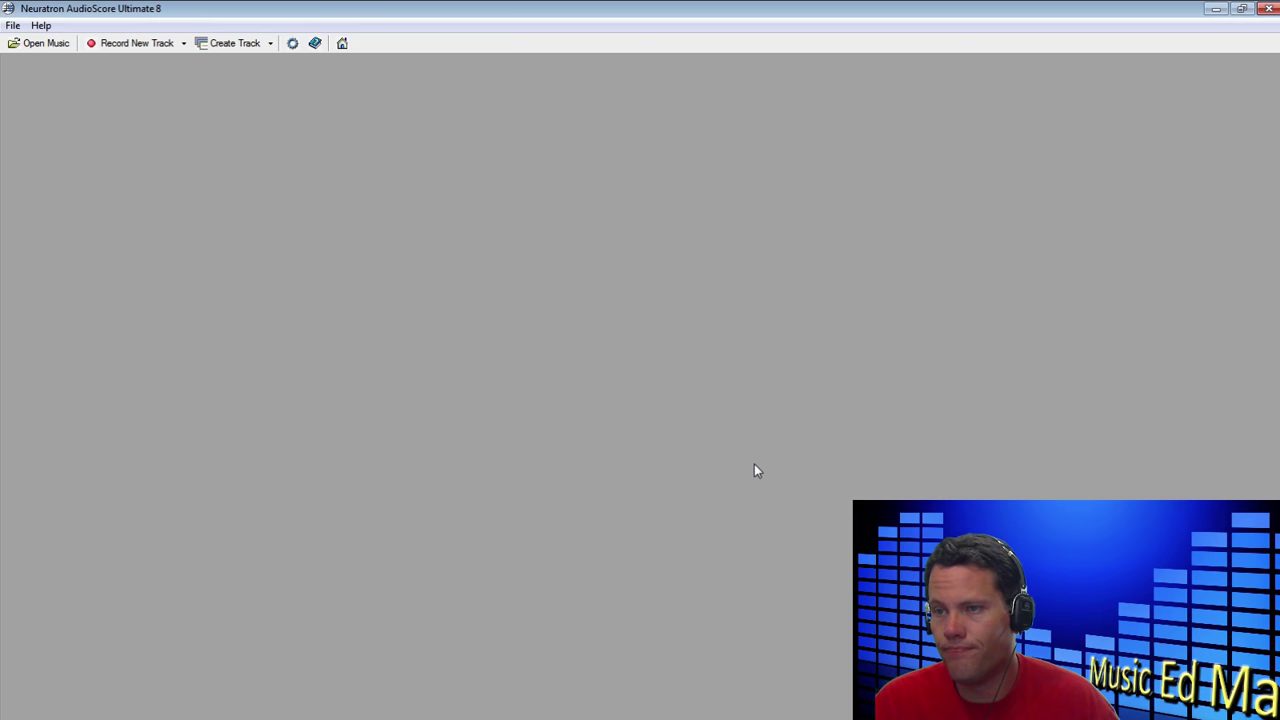
# Step: Record a seven-note melody from the MIDI keyboard as a piano track at 100 BPM in 4/4
pyautogui.click(126, 45)
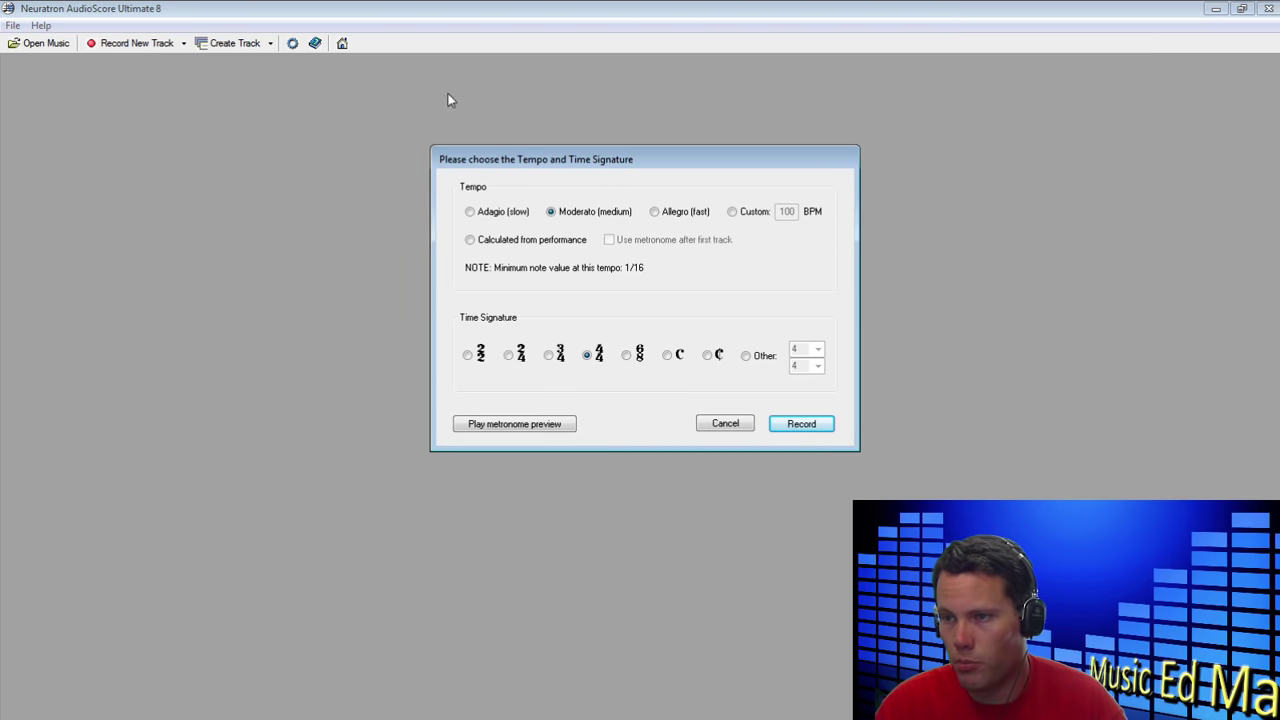
pyautogui.click(801, 424)
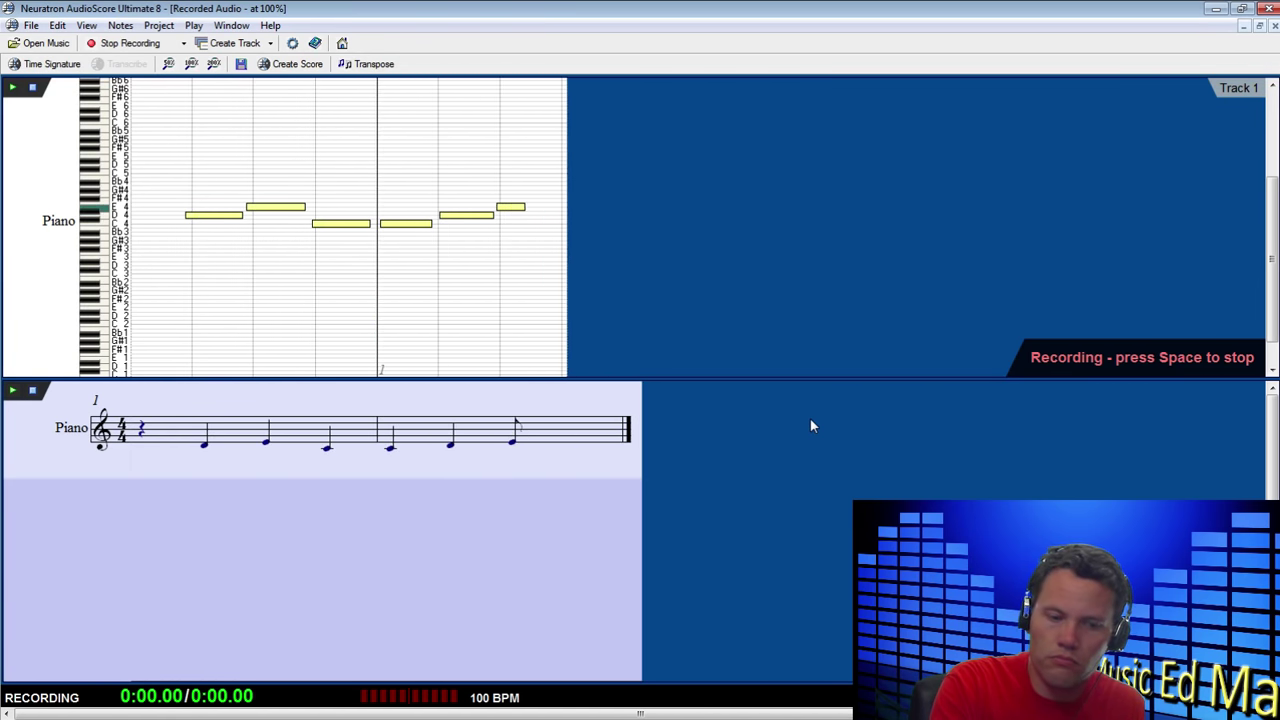
pyautogui.press('space')
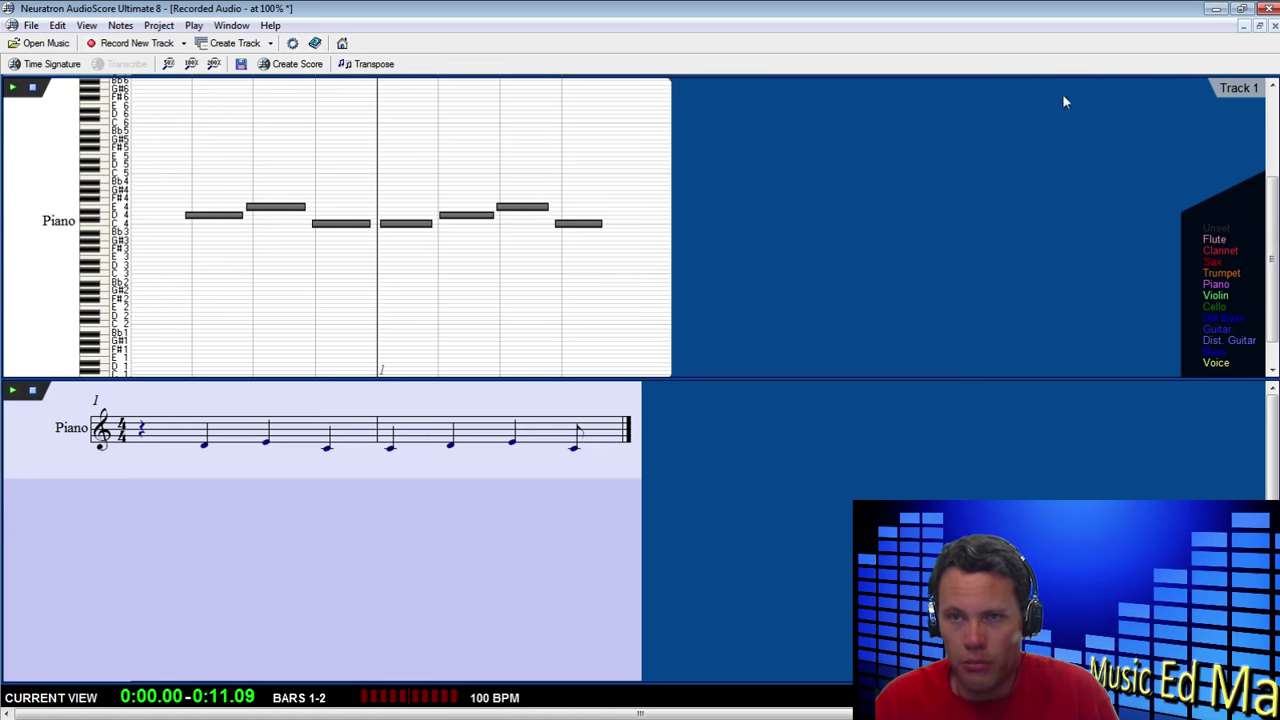
pyautogui.click(31, 27)
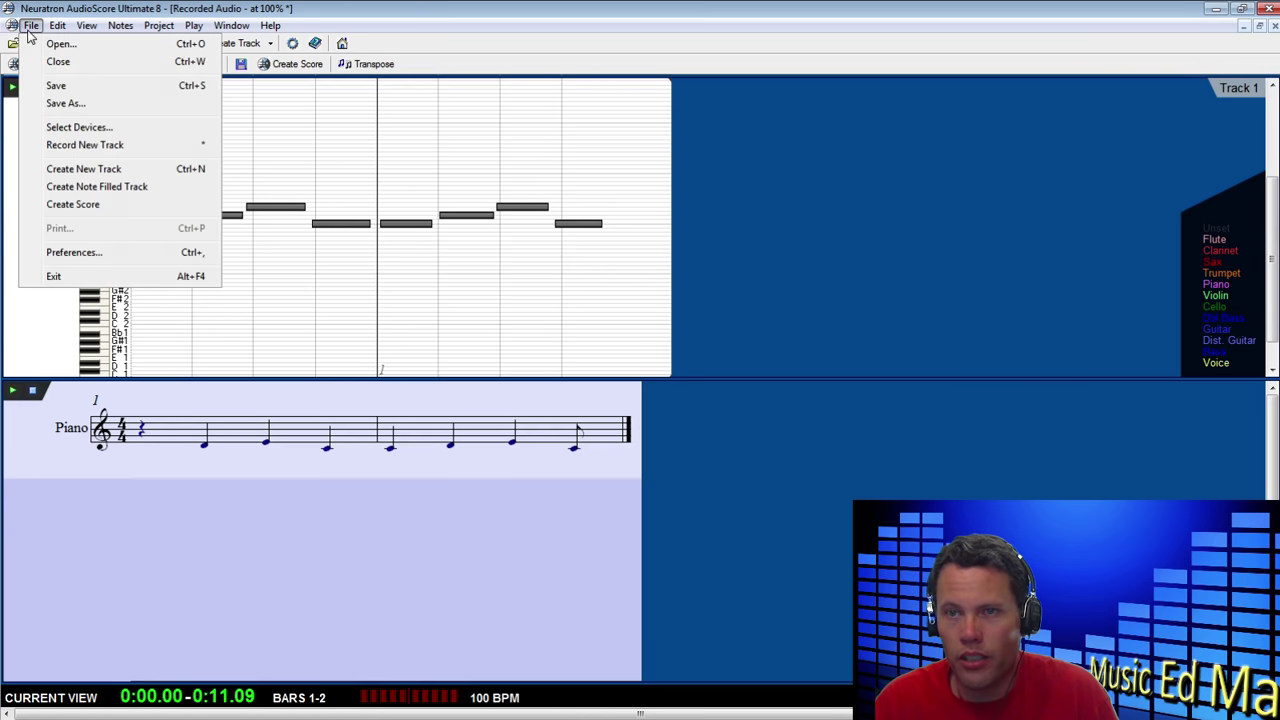
pyautogui.click(64, 103)
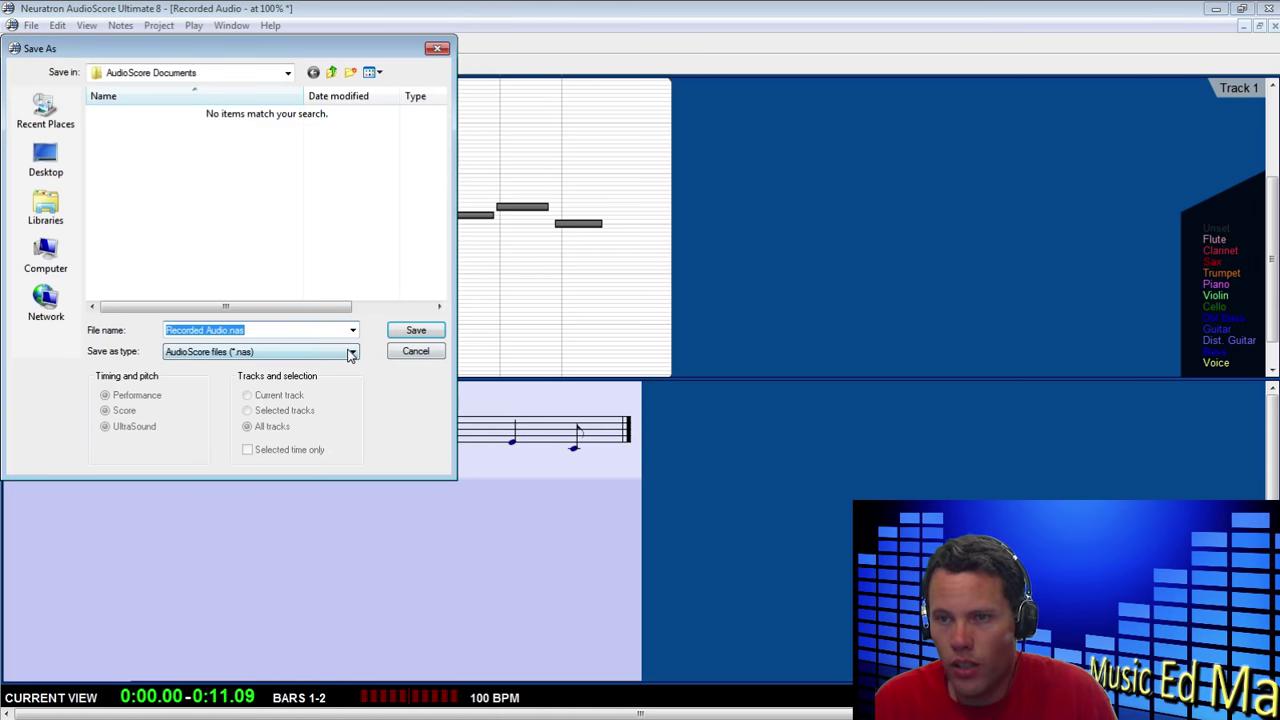
pyautogui.click(340, 353)
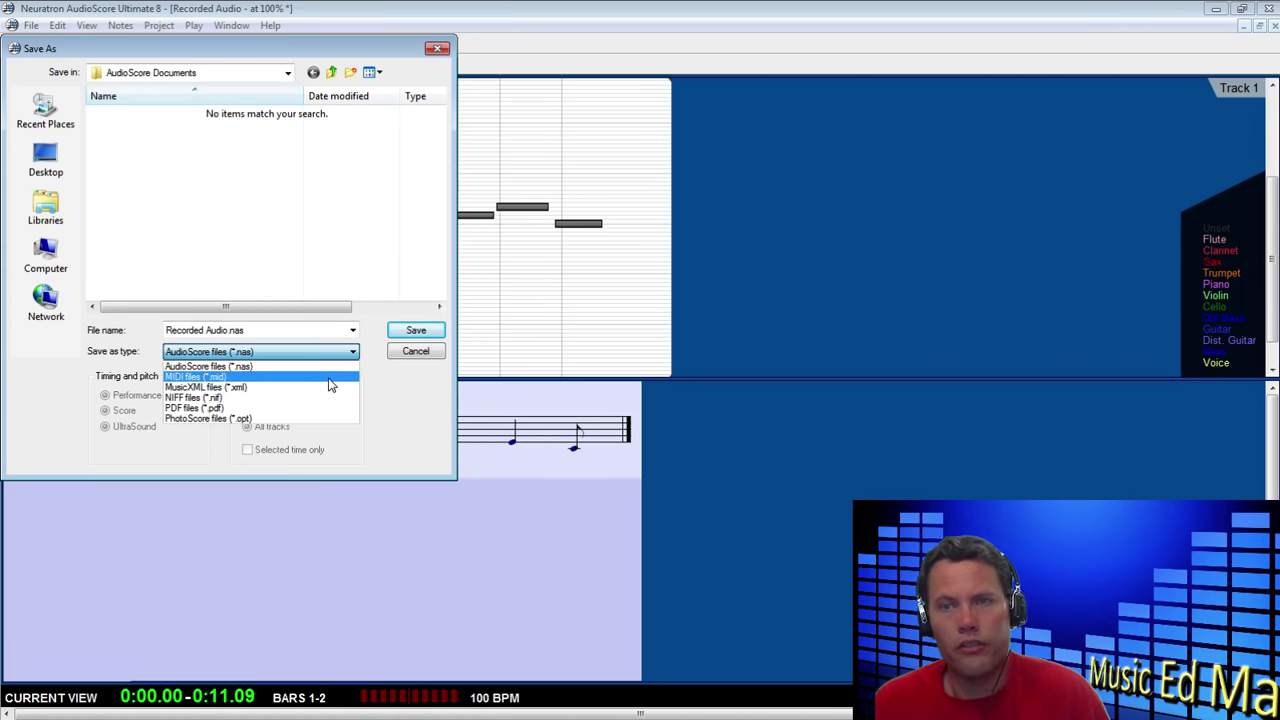
pyautogui.click(416, 373)
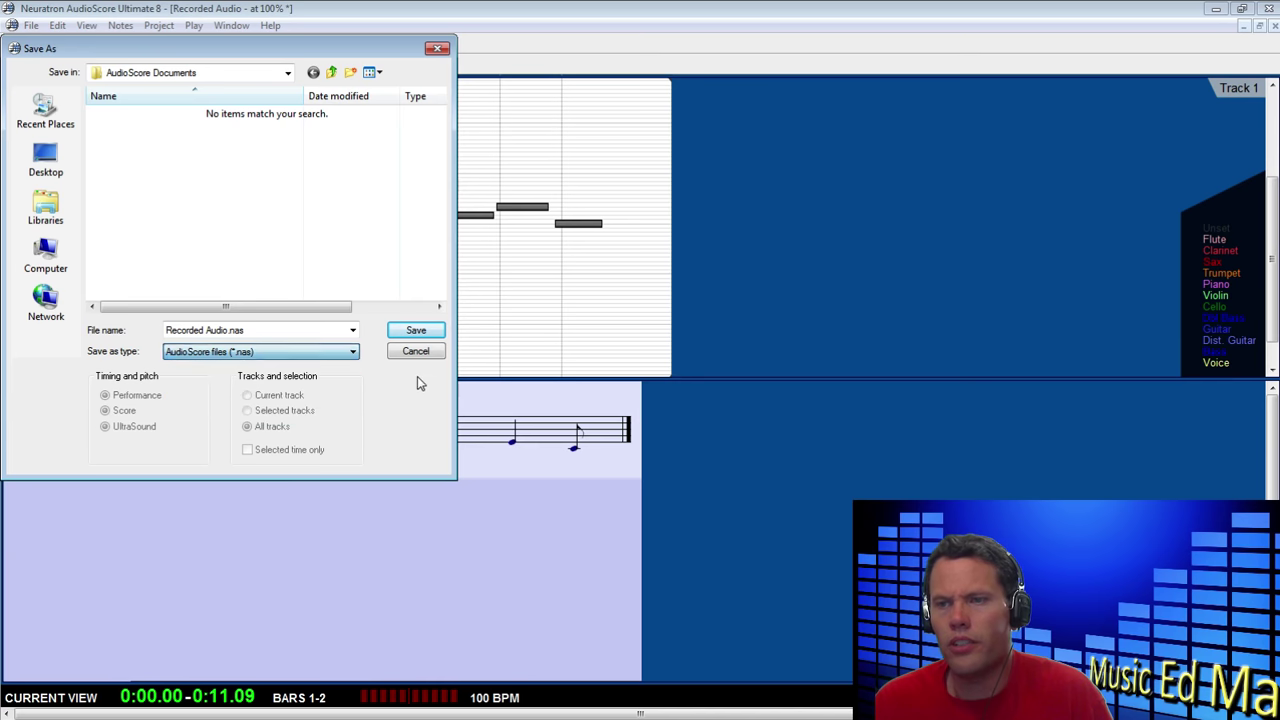
# Step: Close the piano transcription without saving
pyautogui.click(421, 356)
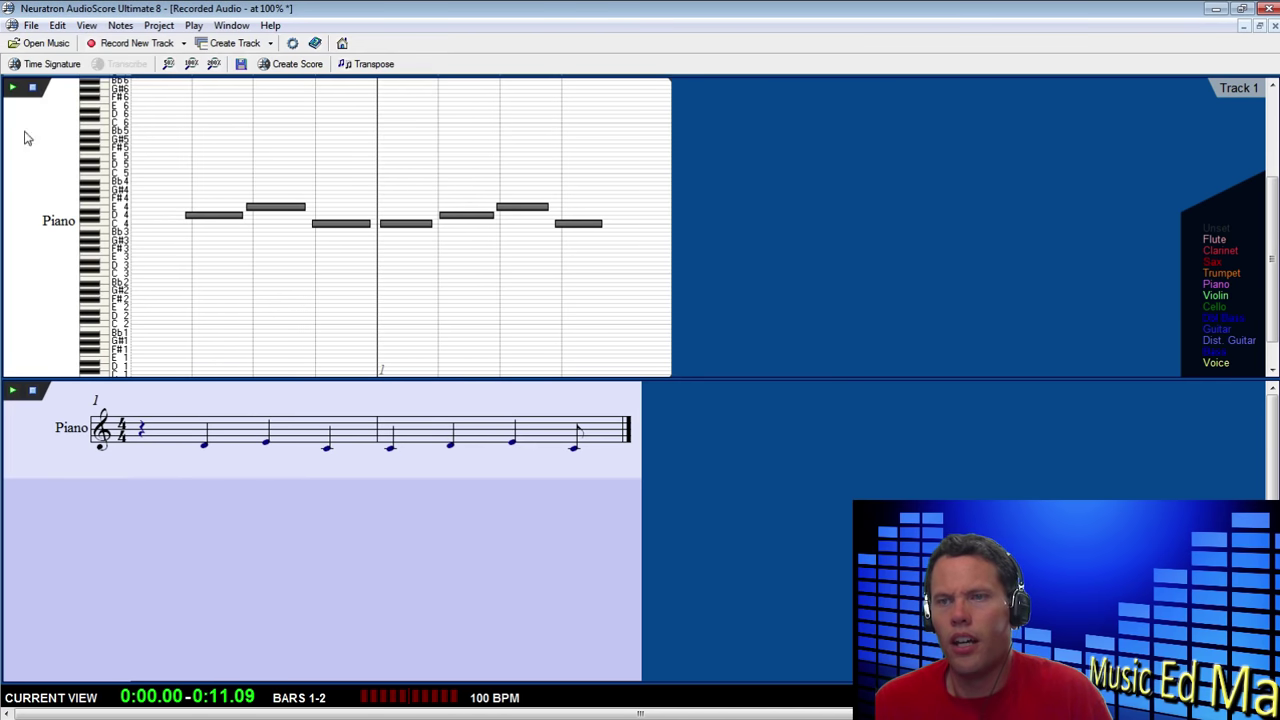
pyautogui.click(31, 25)
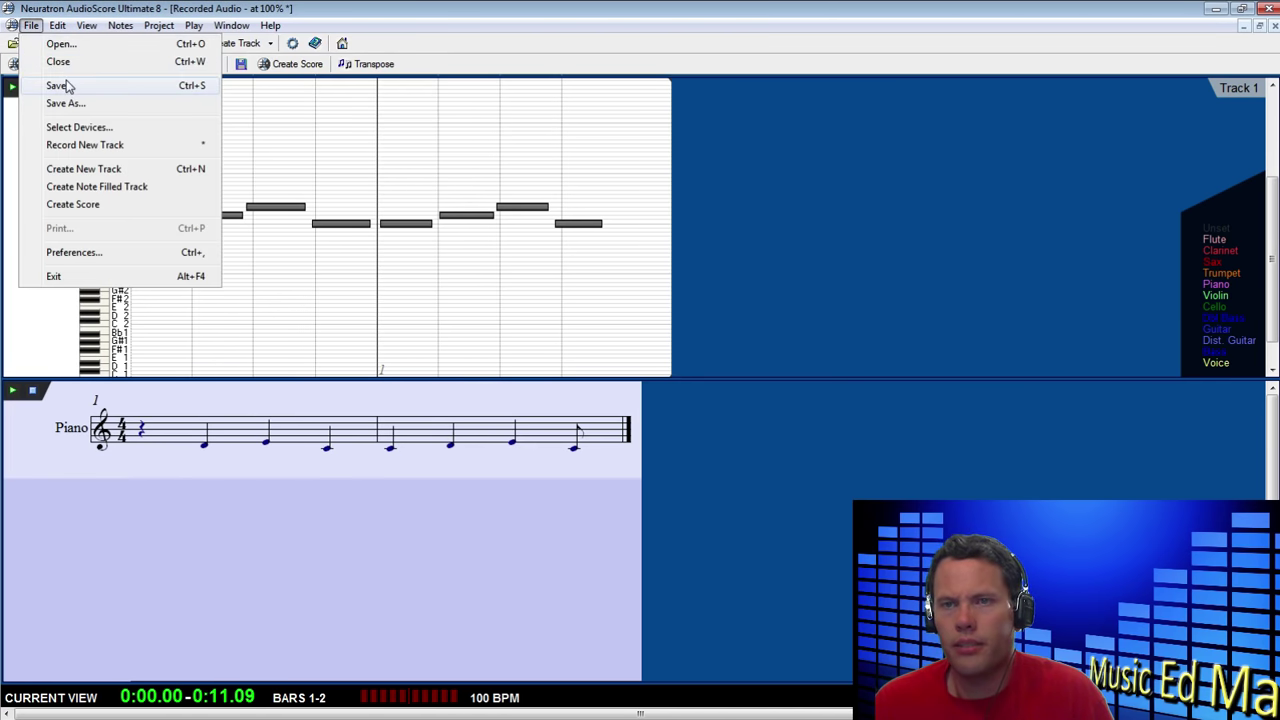
pyautogui.click(58, 61)
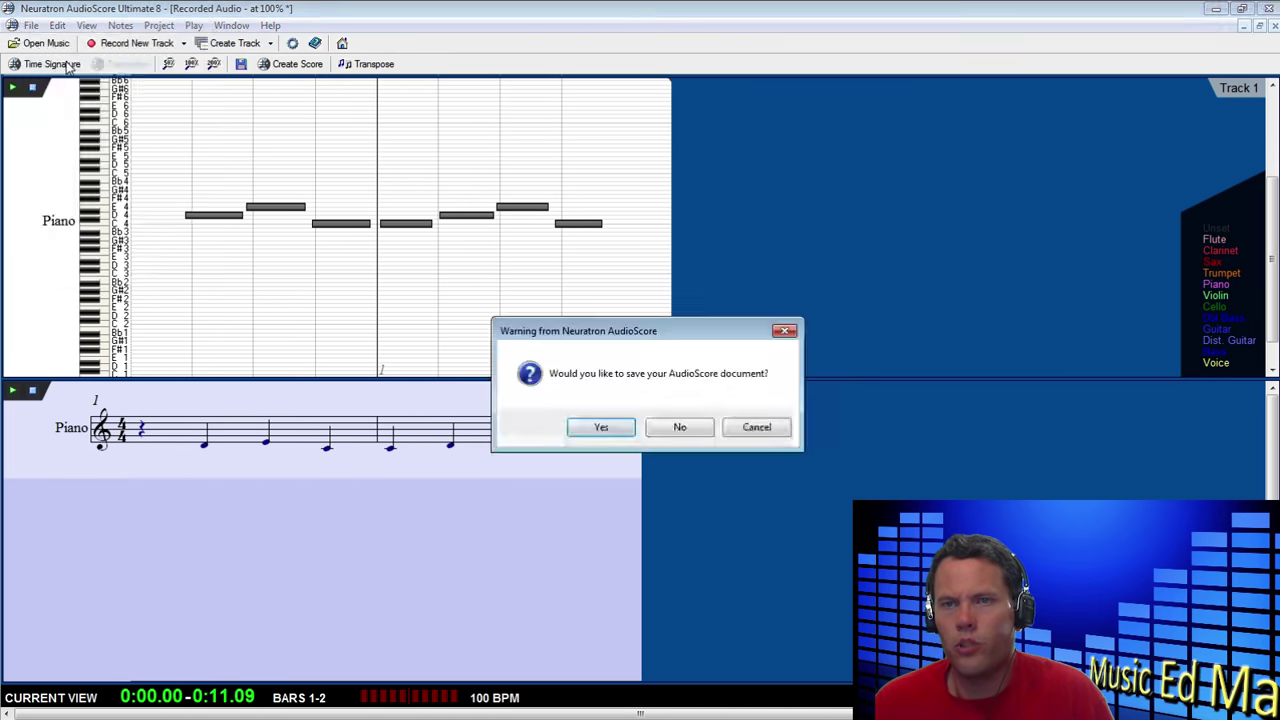
pyautogui.click(662, 428)
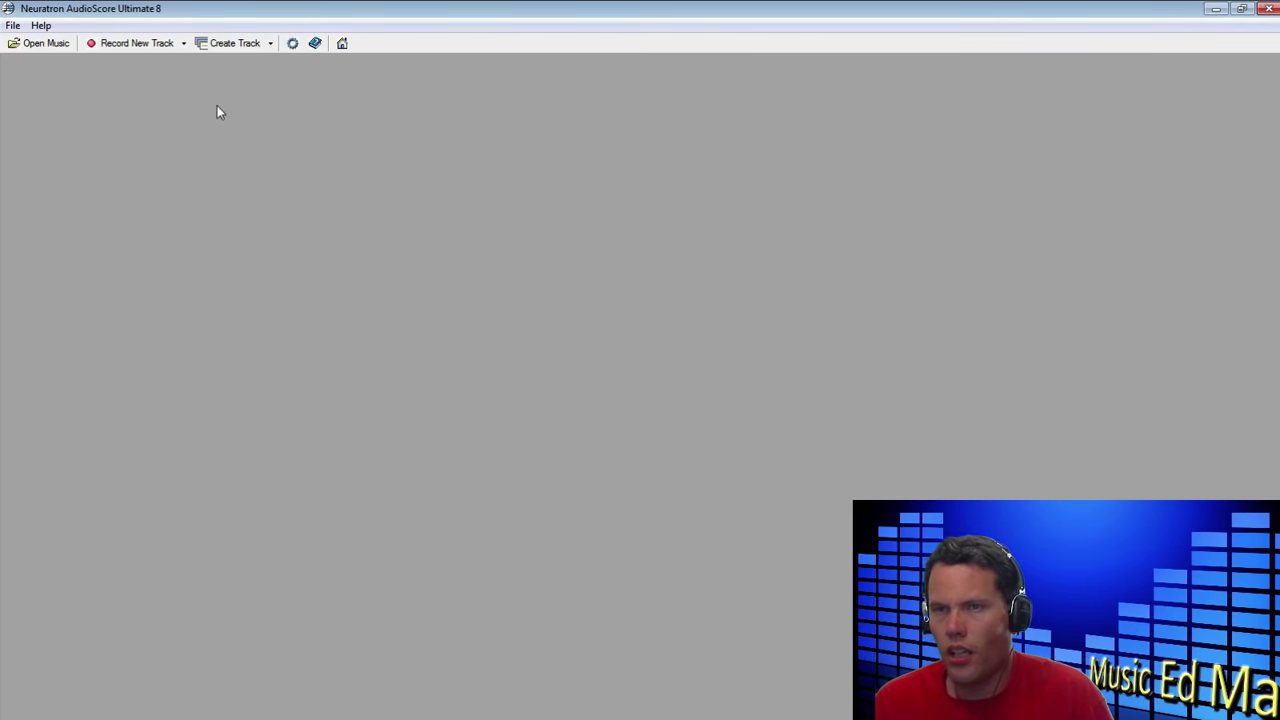
# Step: Open 01 1B.mp3 from the Appalachian Journey album as an audio track
pyautogui.click(27, 45)
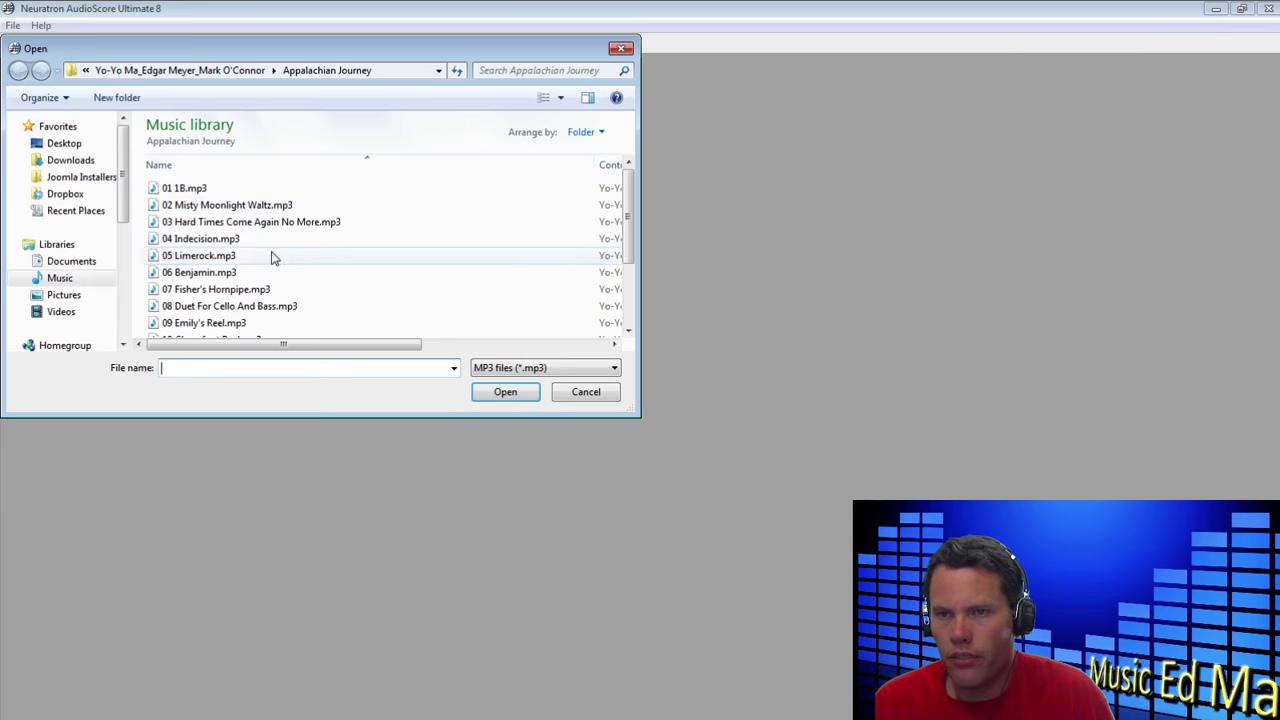
pyautogui.click(200, 190)
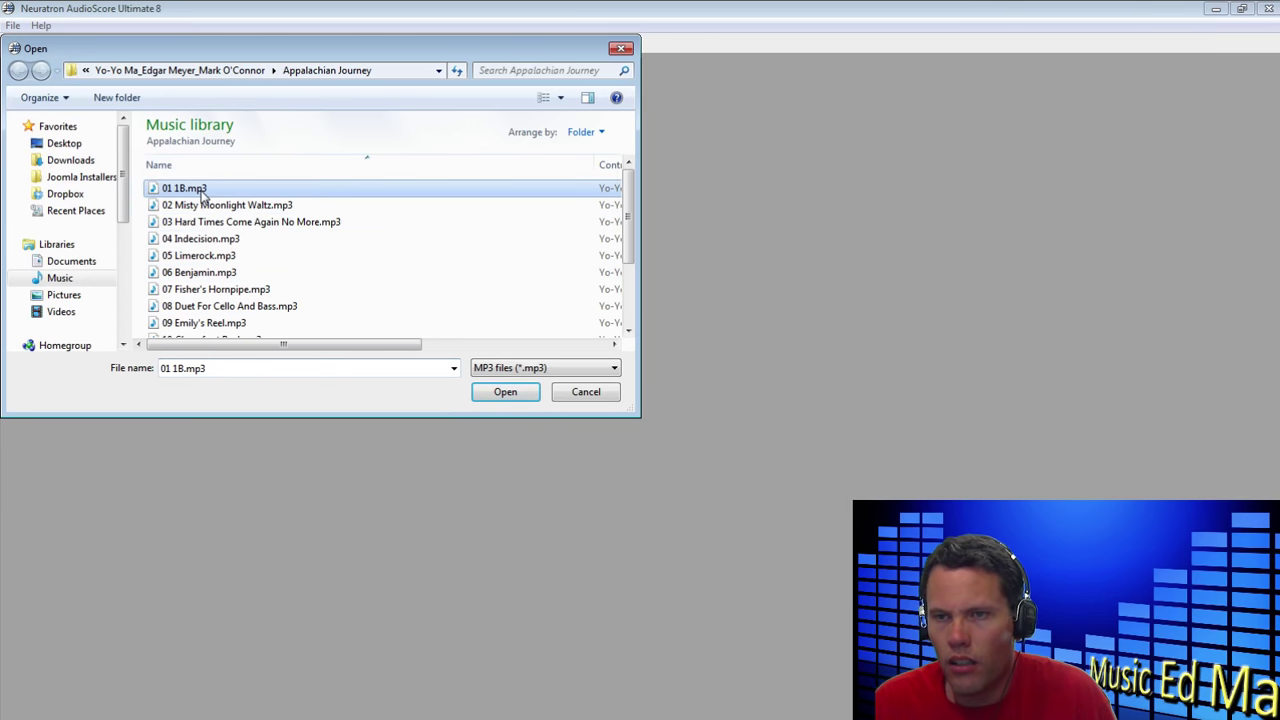
pyautogui.click(510, 393)
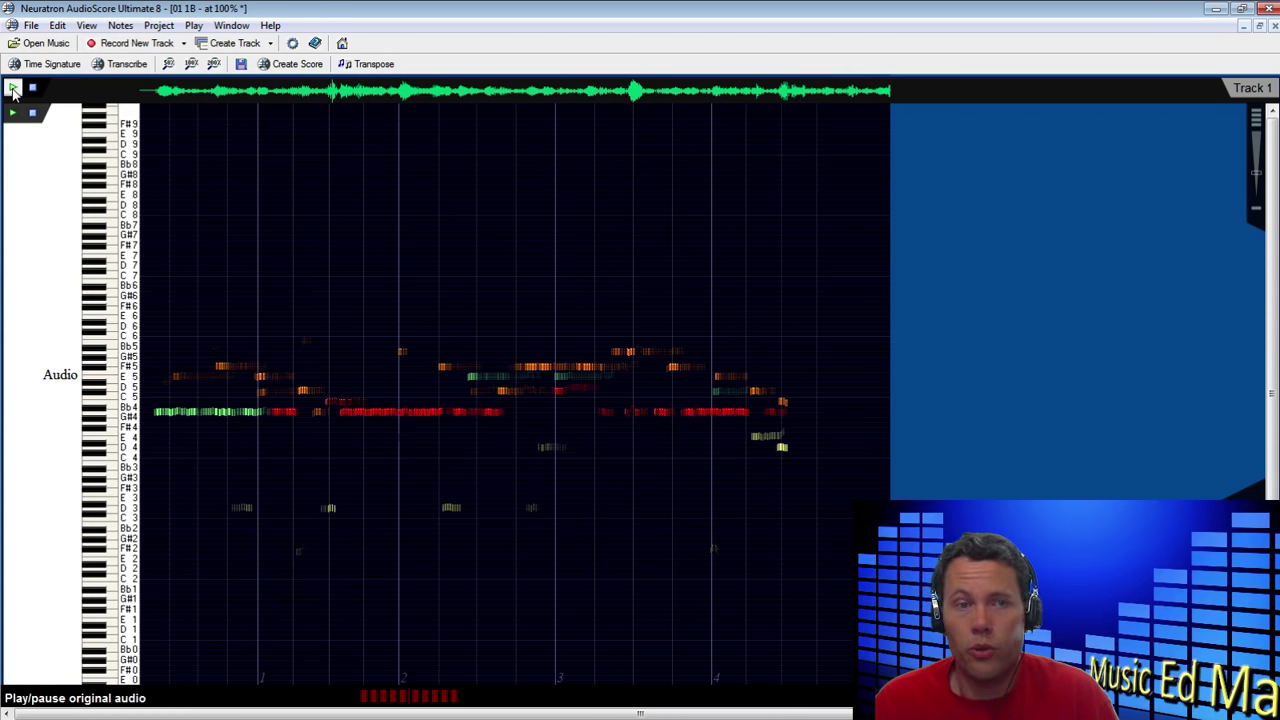
pyautogui.click(13, 90)
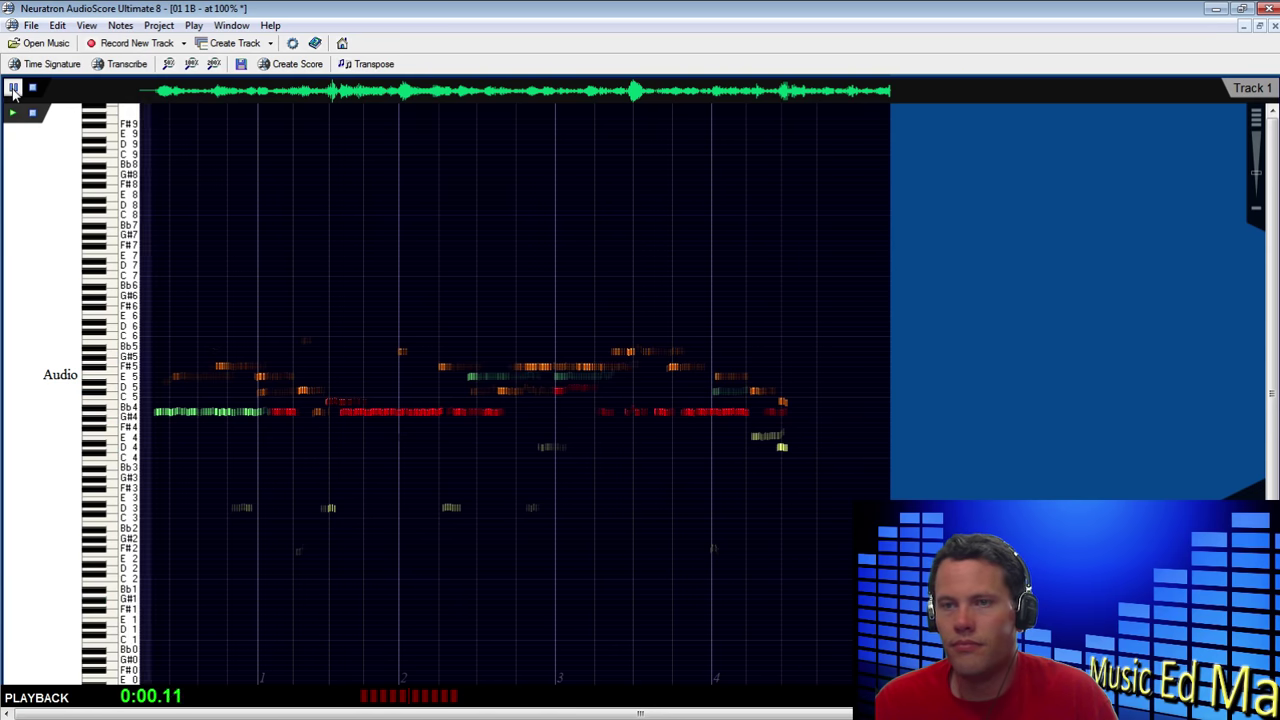
pyautogui.click(13, 89)
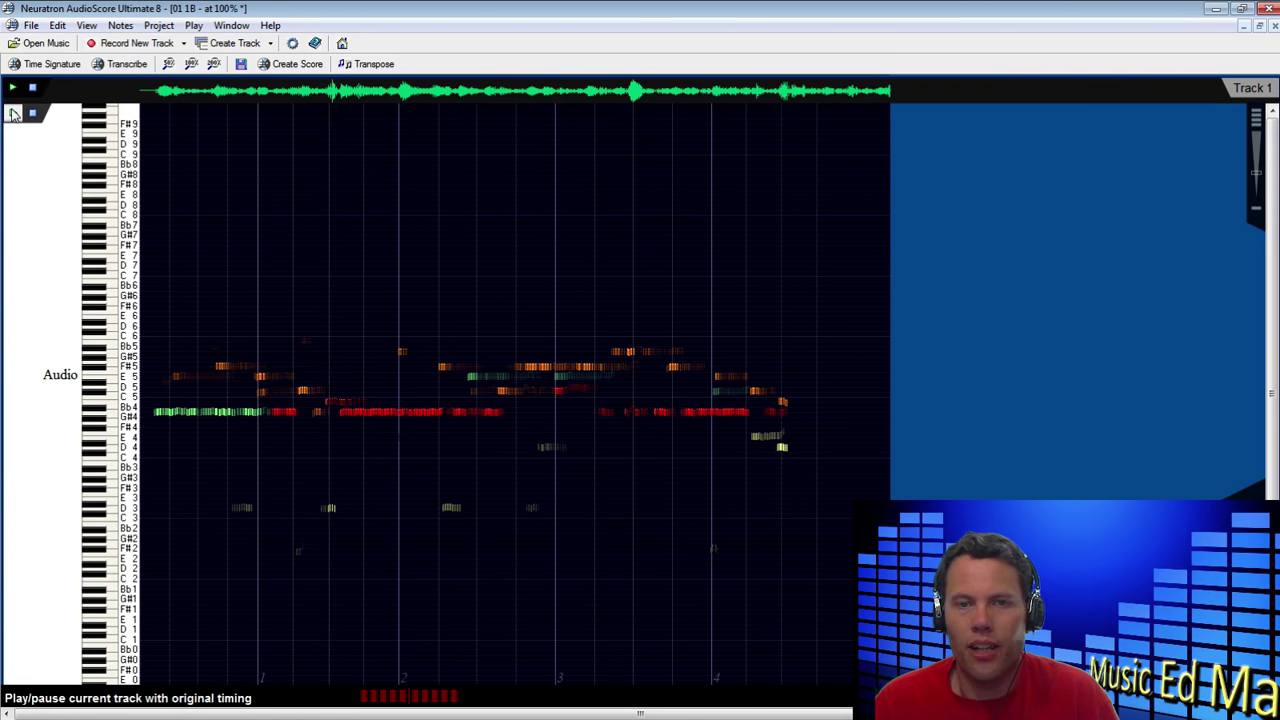
pyautogui.click(13, 113)
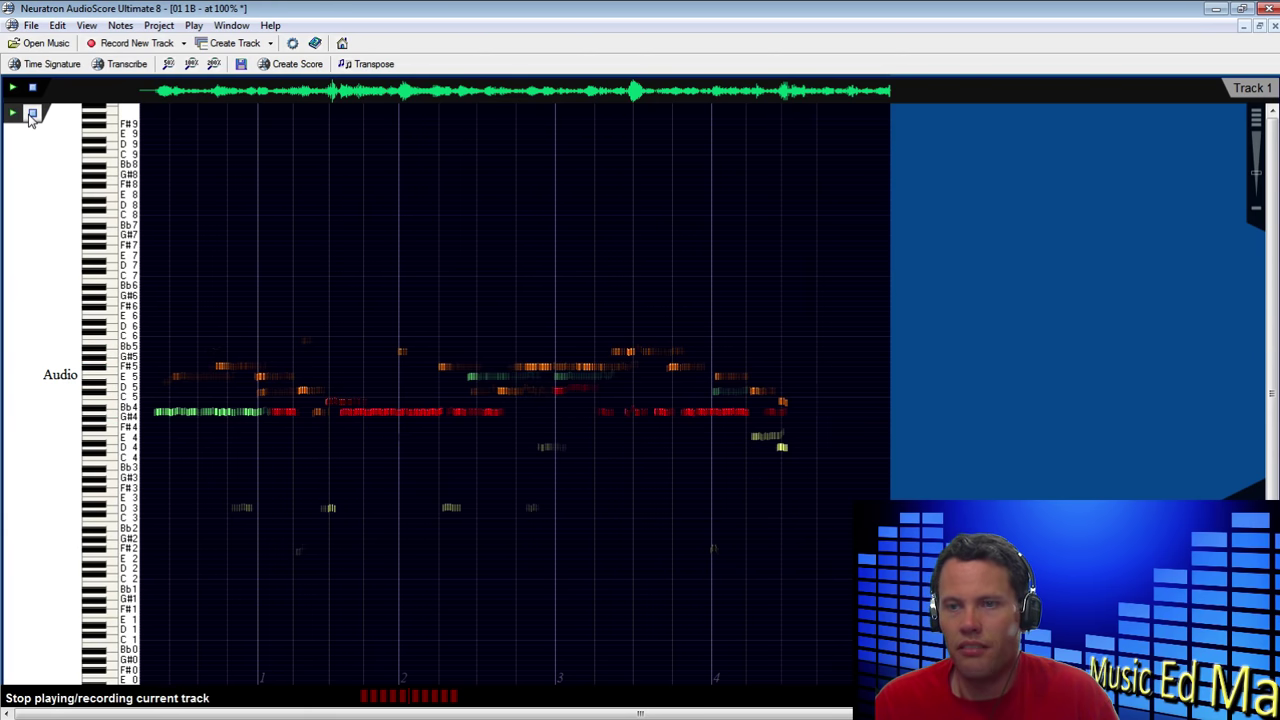
pyautogui.click(32, 113)
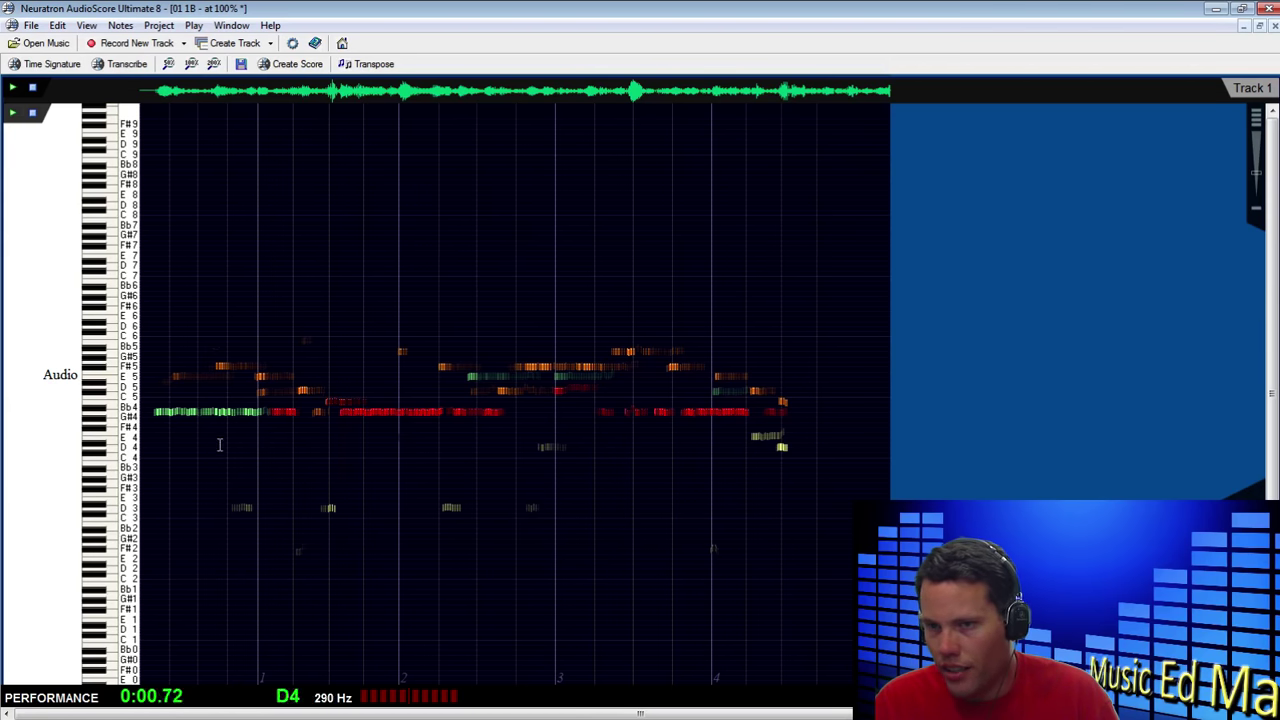
pyautogui.click(284, 417)
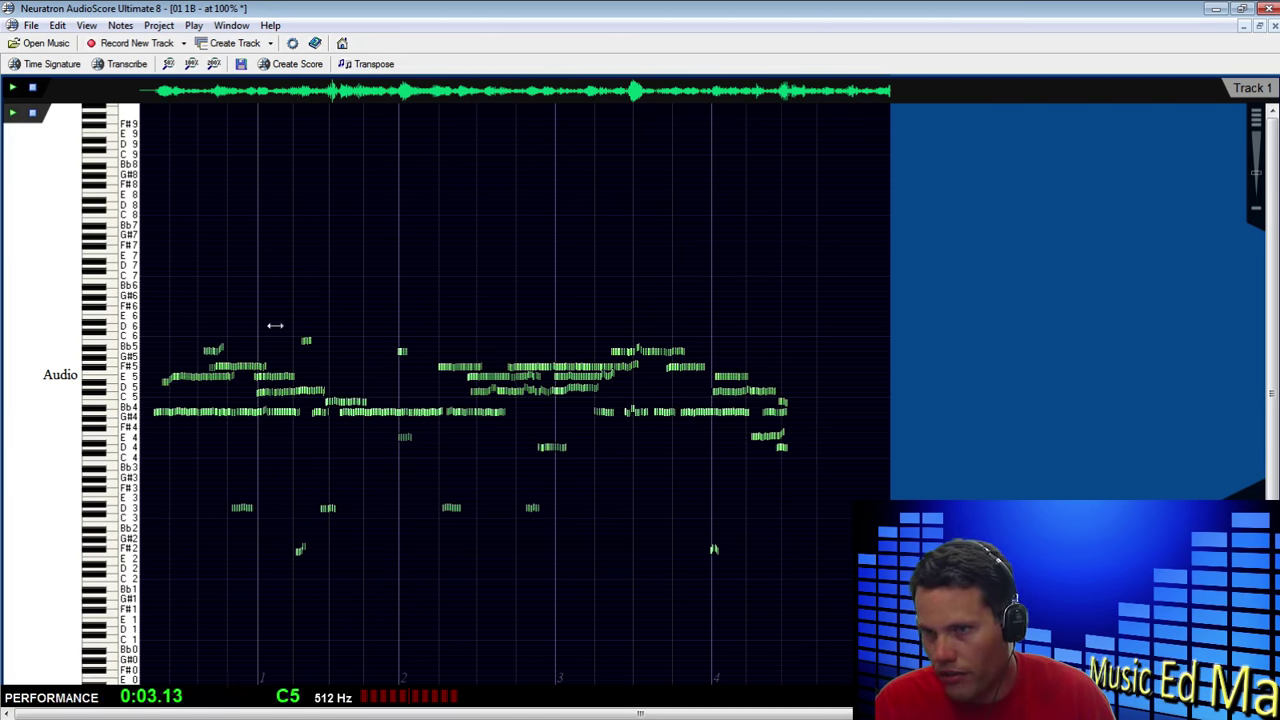
pyautogui.click(12, 112)
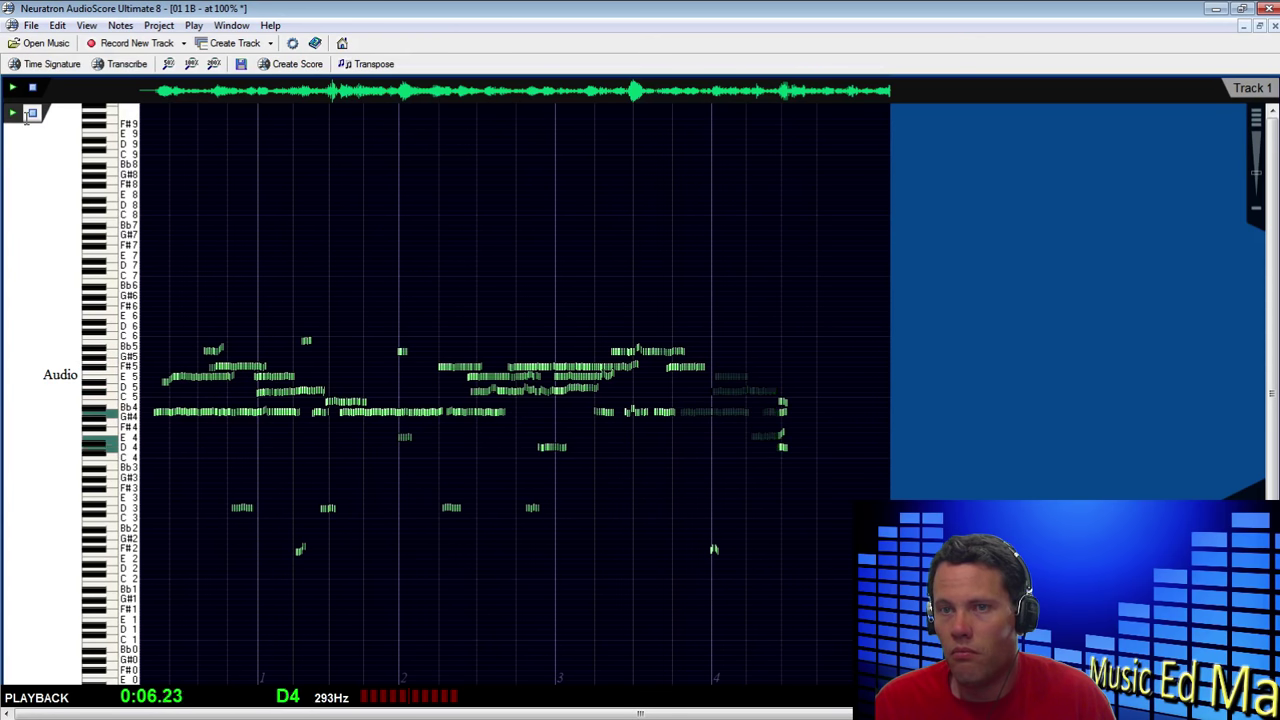
pyautogui.click(31, 114)
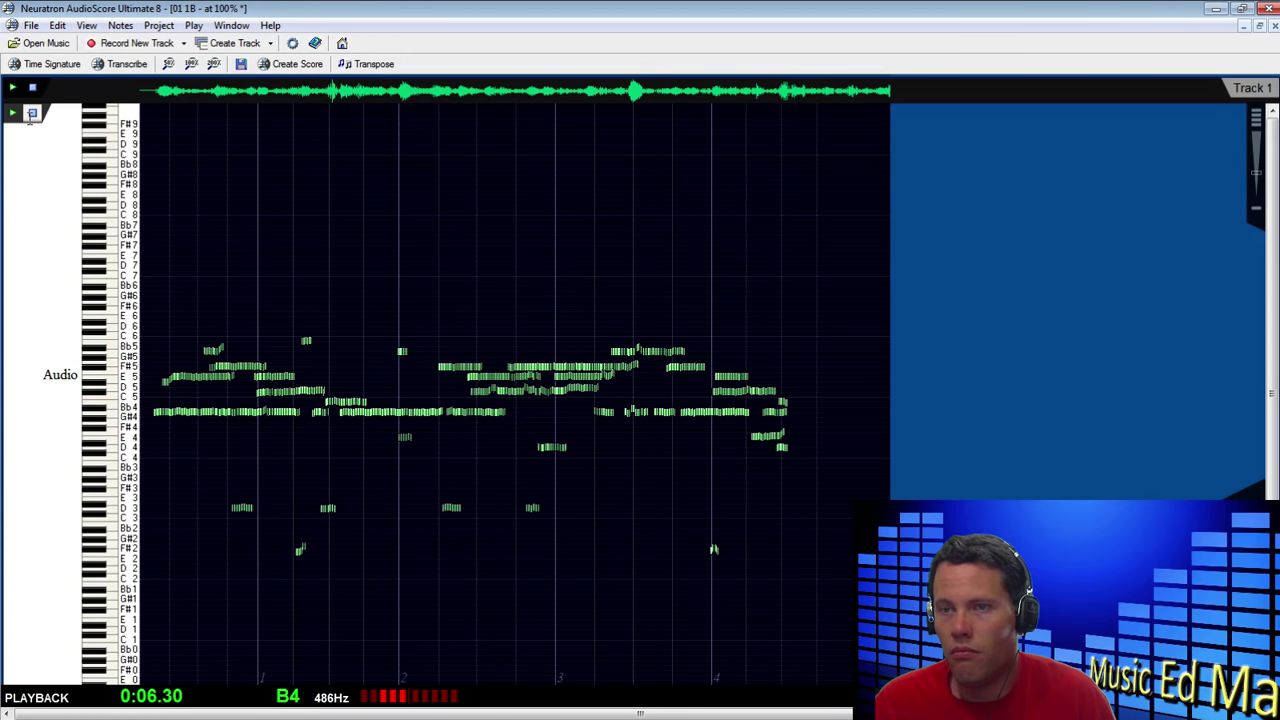
# Step: Transcribe '01 1B' into a four-bar violin score in 4/4 at 173 BPM
pyautogui.click(124, 64)
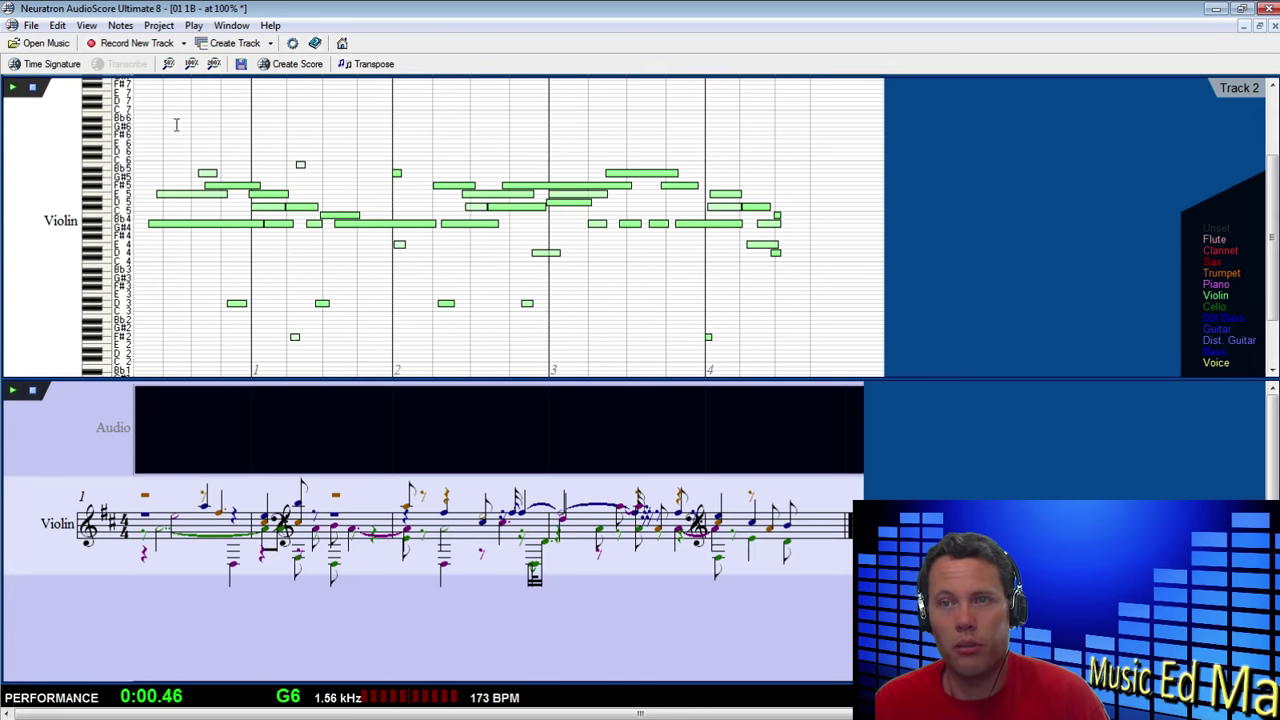
# Step: Close the '01 1B' violin transcription, choosing not to save it
pyautogui.click(31, 25)
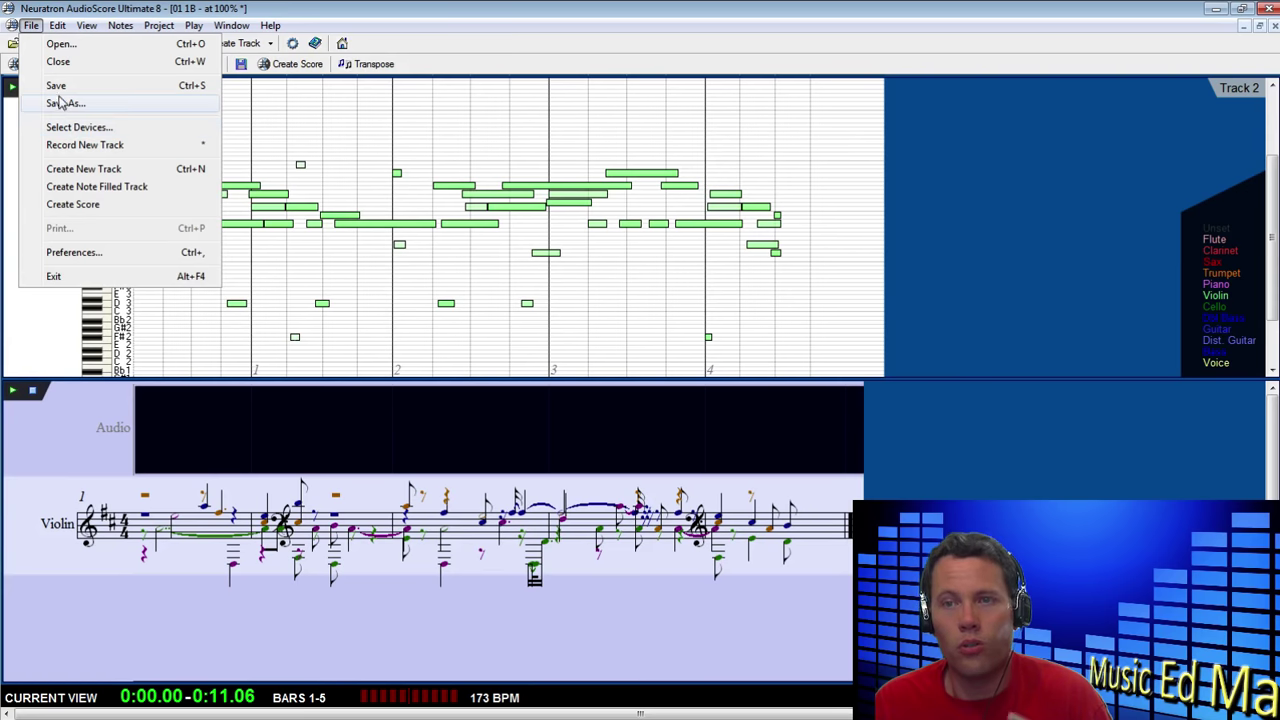
pyautogui.click(58, 62)
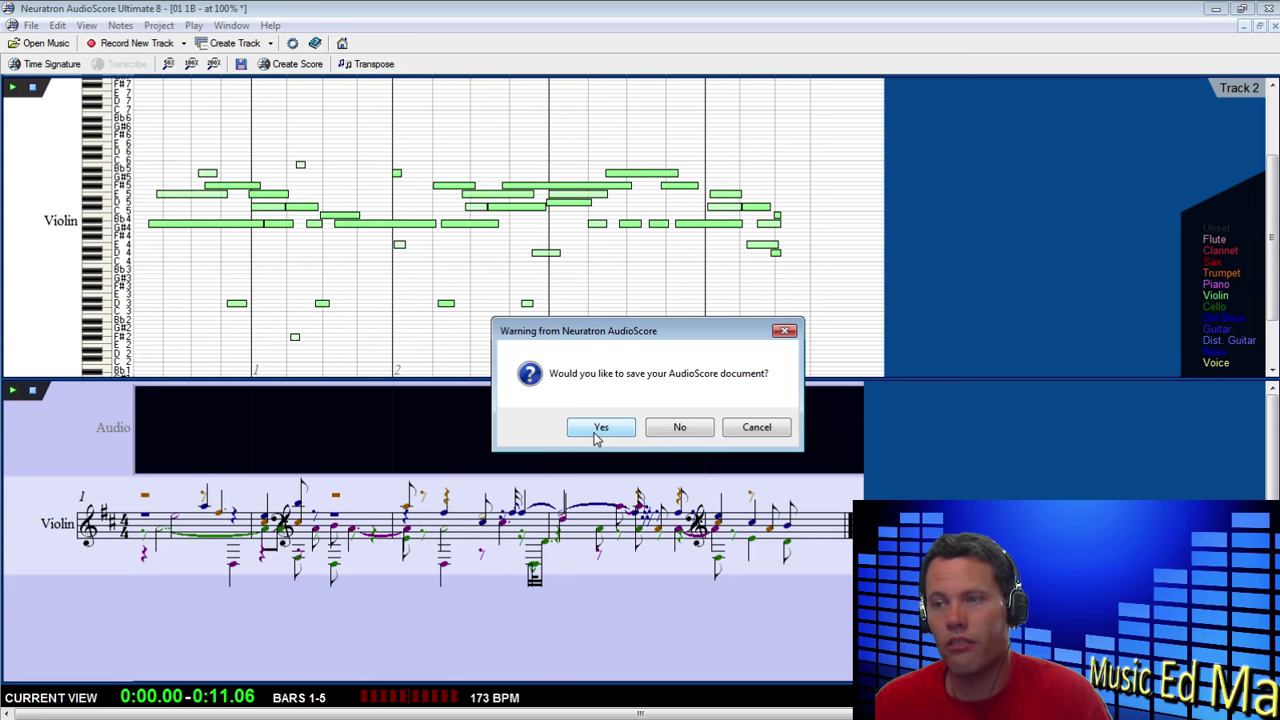
pyautogui.click(684, 432)
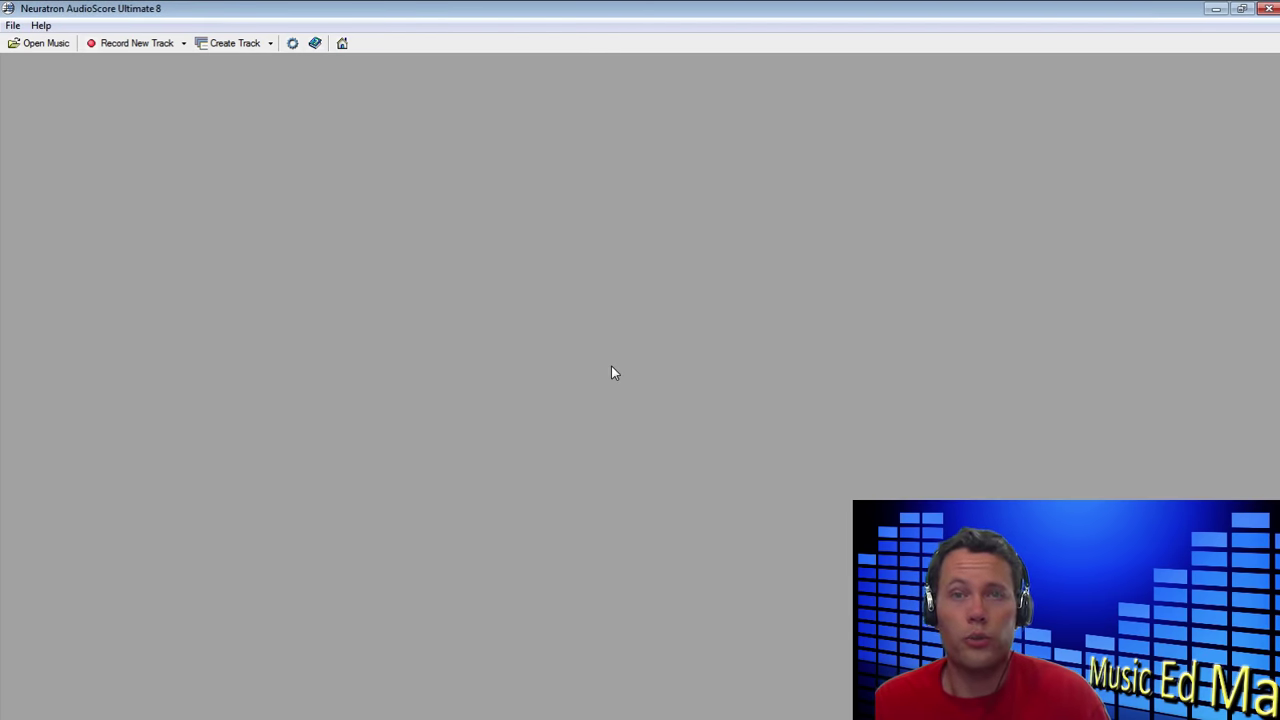